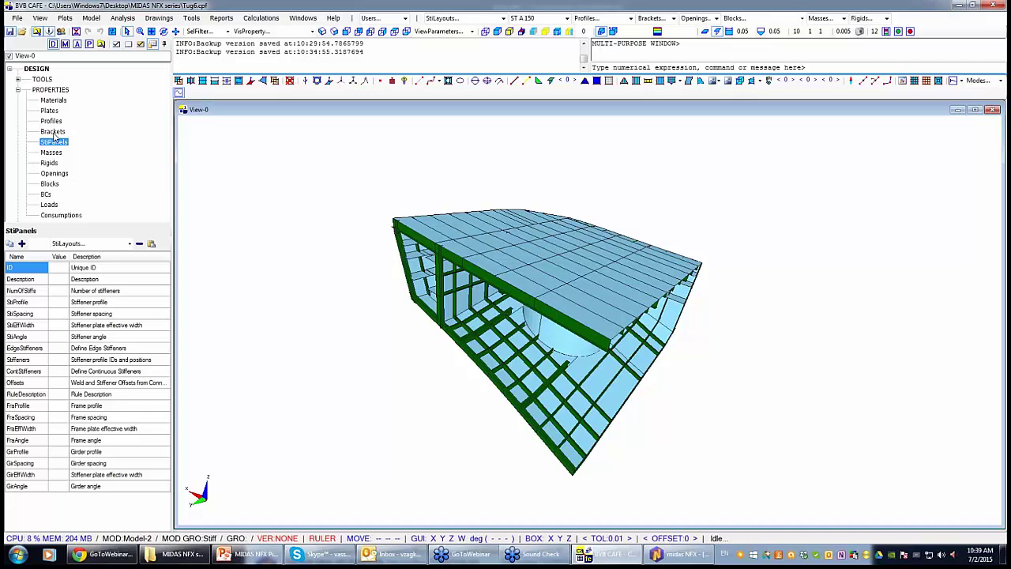
Browse the Brackets, Openings, Materials and Plates property tables, ending on Profiles.
click(53, 131)
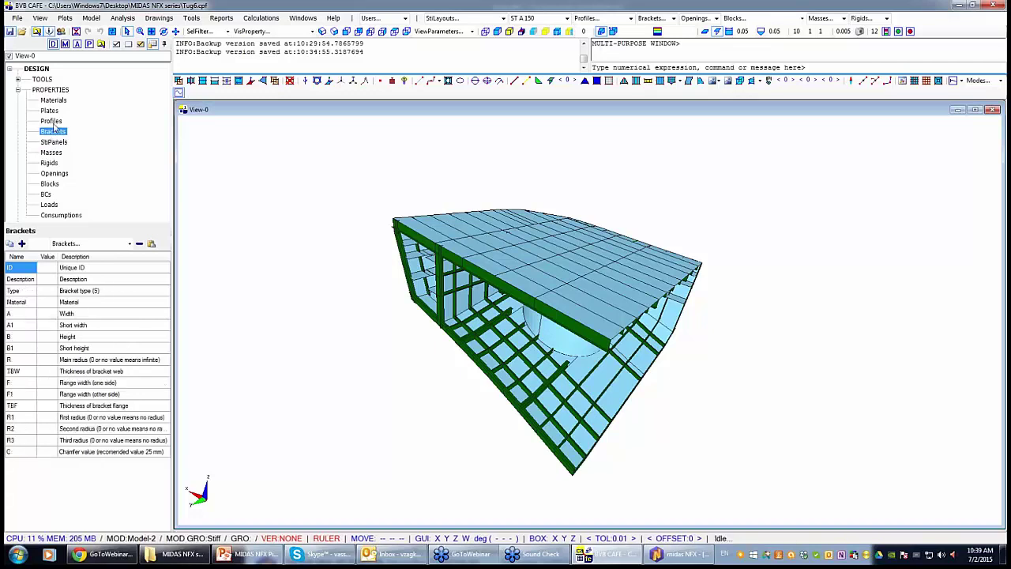
click(54, 173)
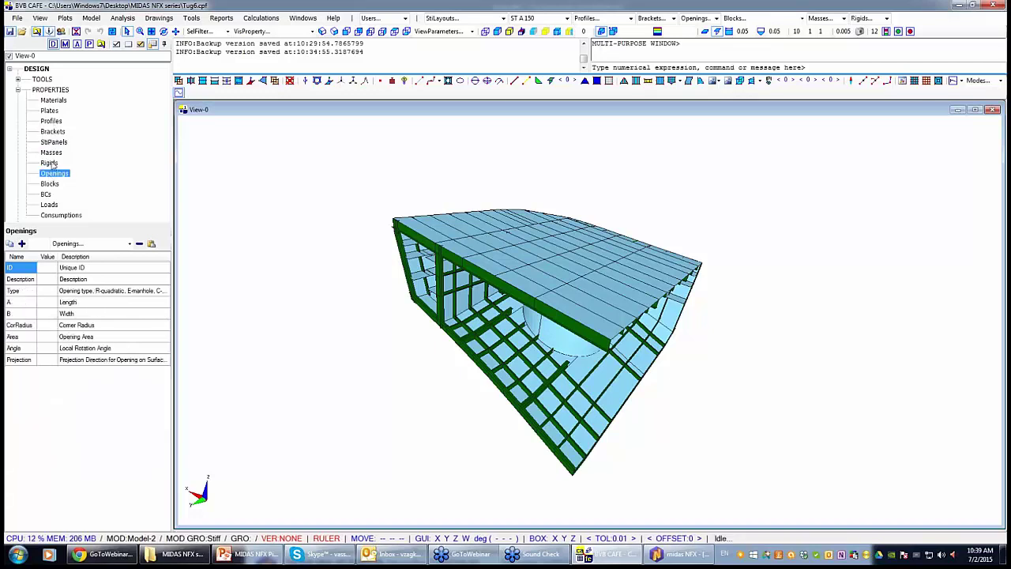
click(52, 102)
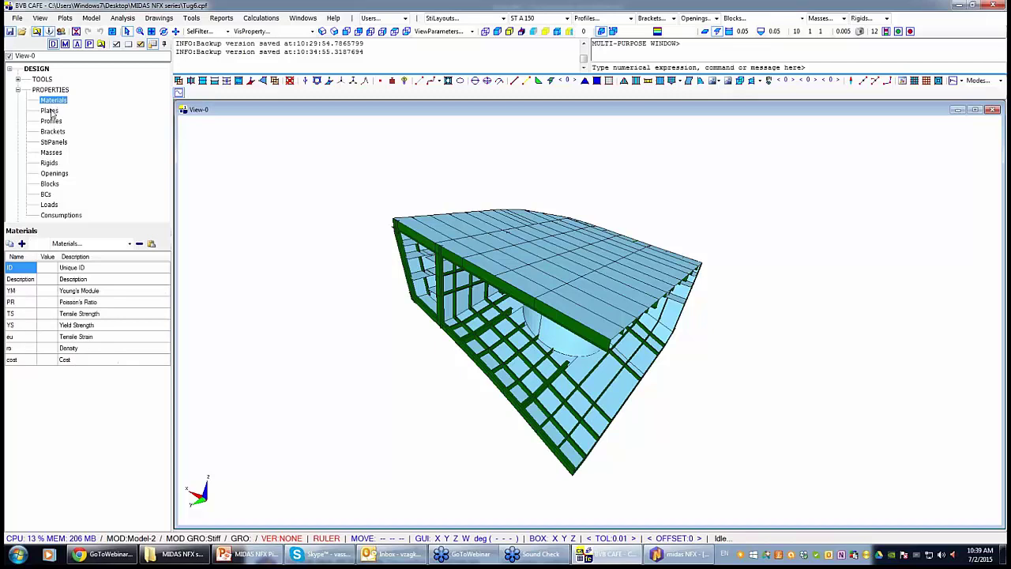
click(49, 111)
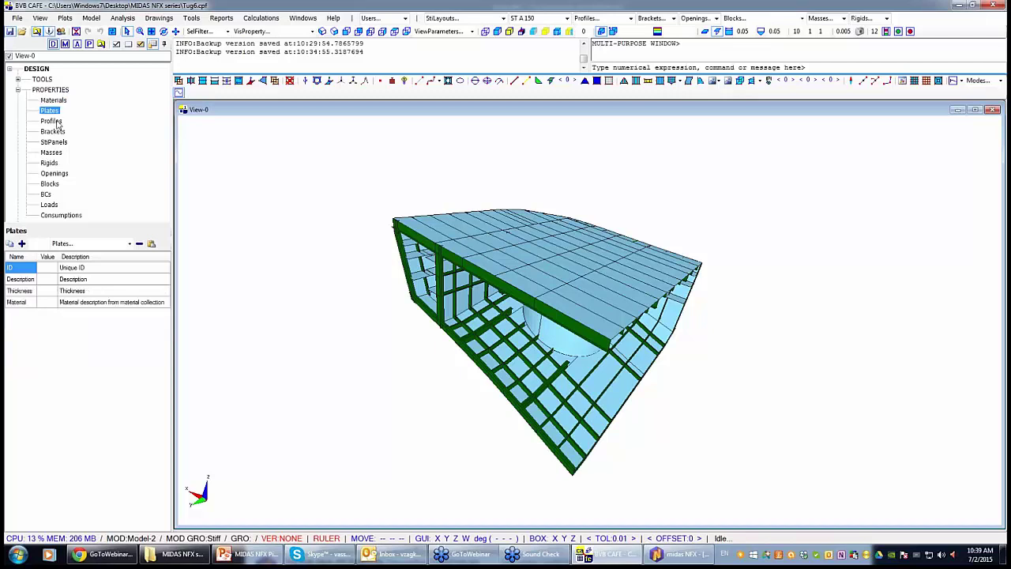
click(52, 121)
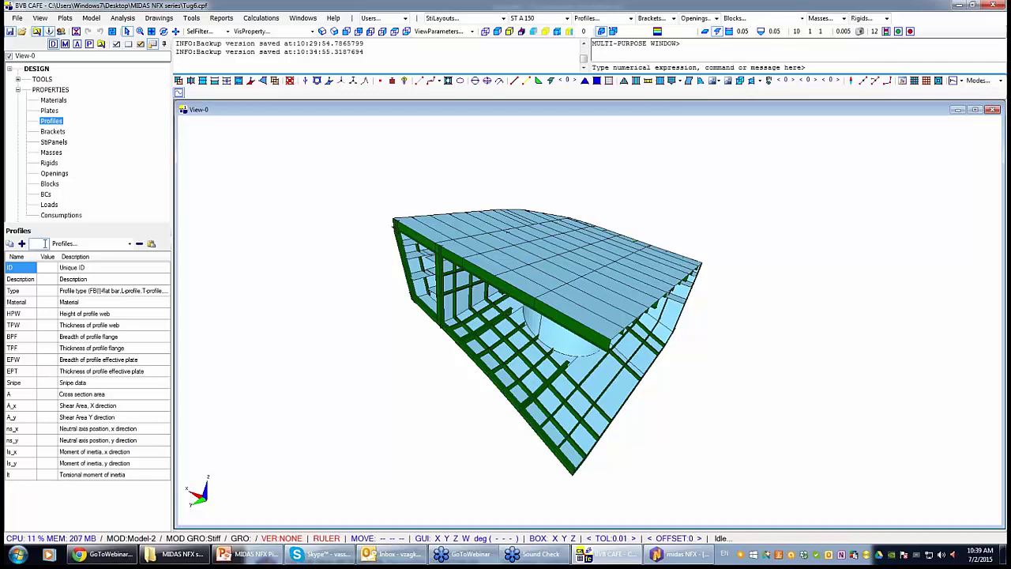
Load profile 0 and step through profiles B*100*6 and B*100*7, then rotate the hull view.
text(0)
key(Return)
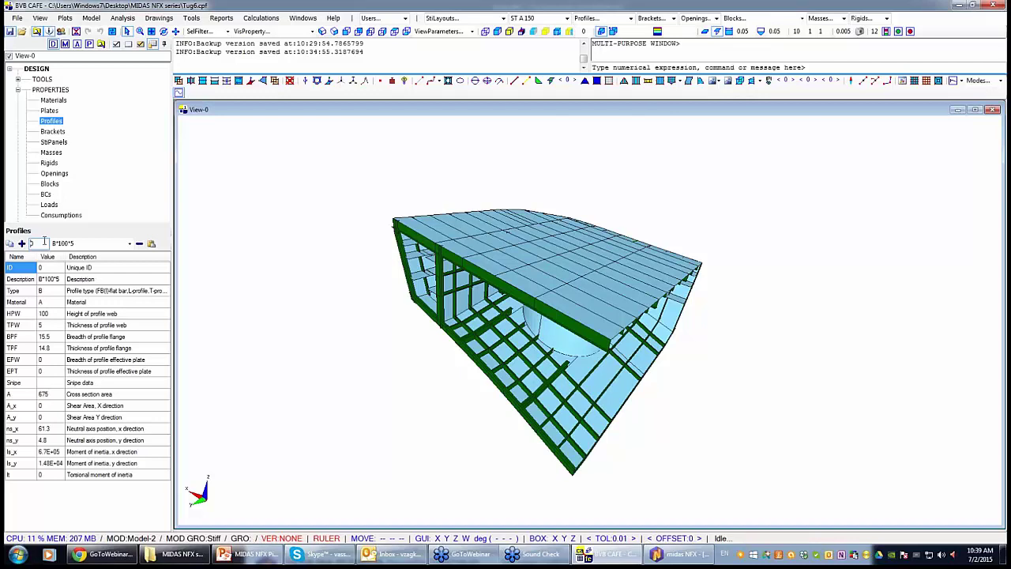
key(Return)
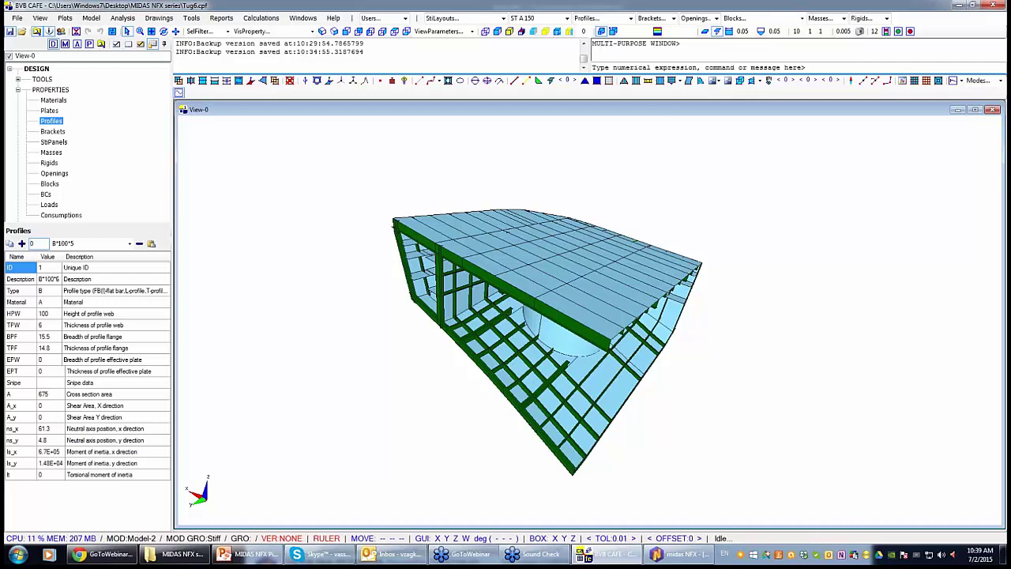
key(Return)
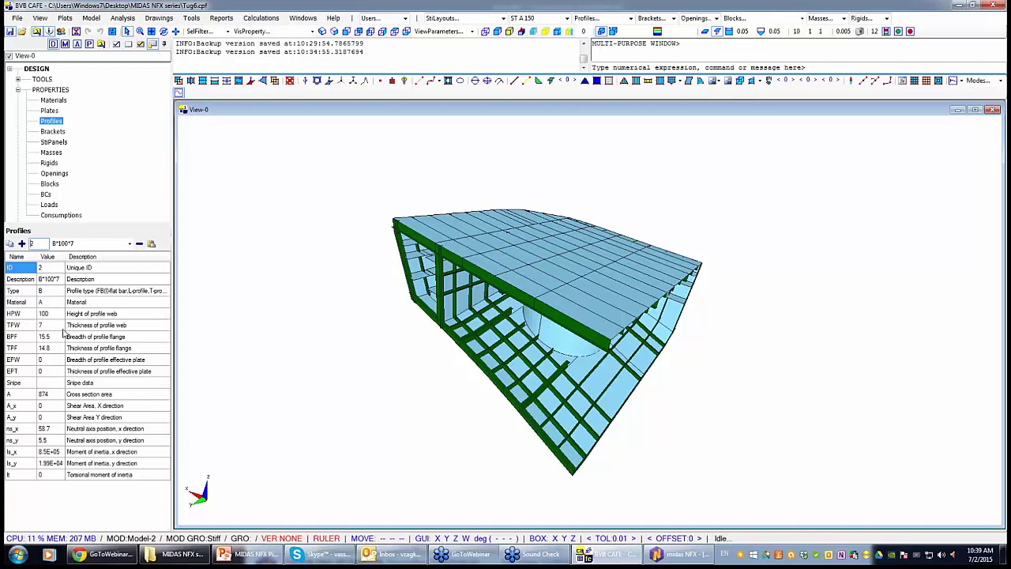
middle_drag(276, 363, 307, 368)
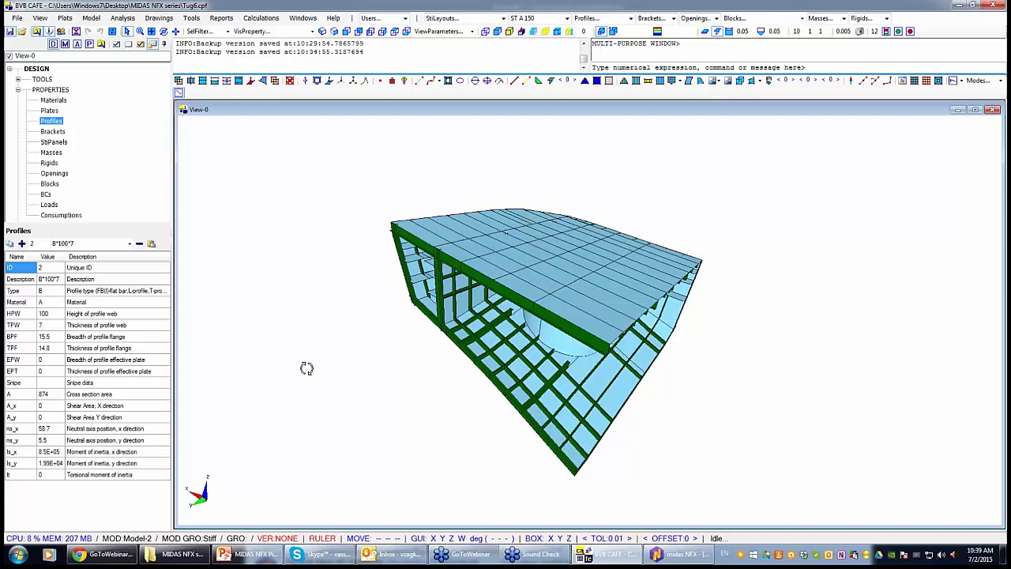
middle_drag(307, 368, 418, 387)
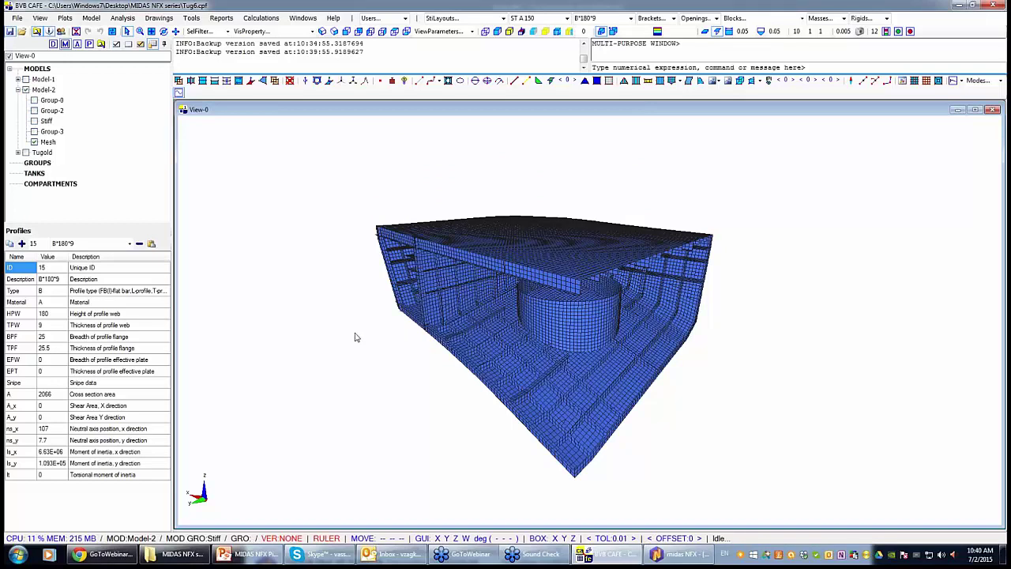
Swap Model-2's mesh display for its plate and stiffener groups, then open the VisProperty list.
middle_drag(356, 338, 187, 175)
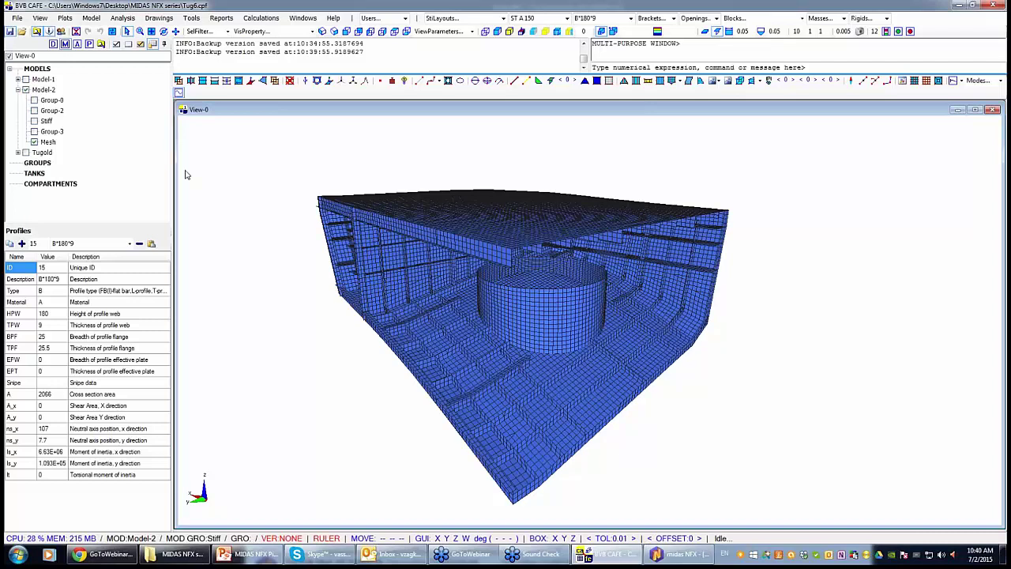
click(52, 44)
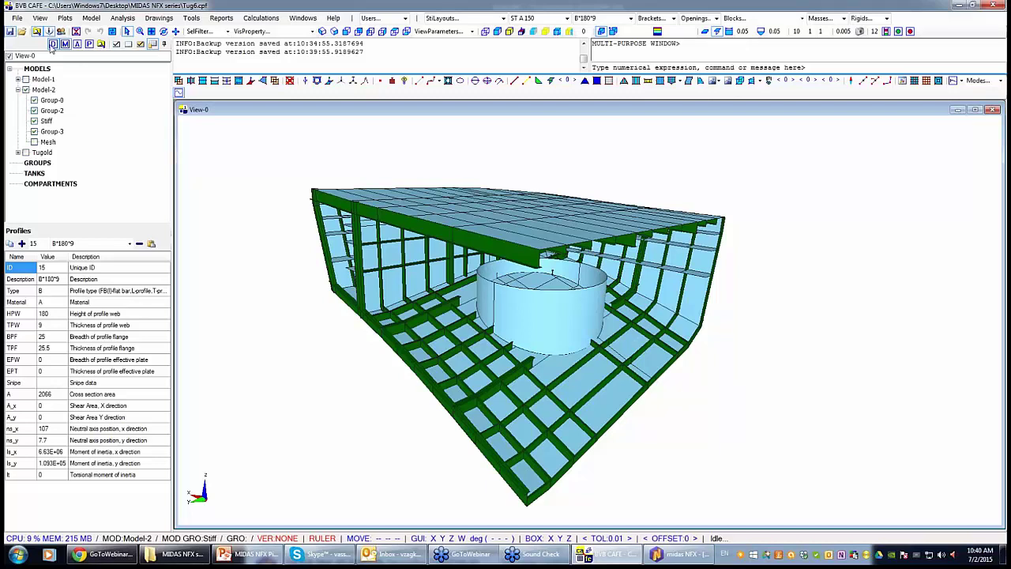
click(272, 31)
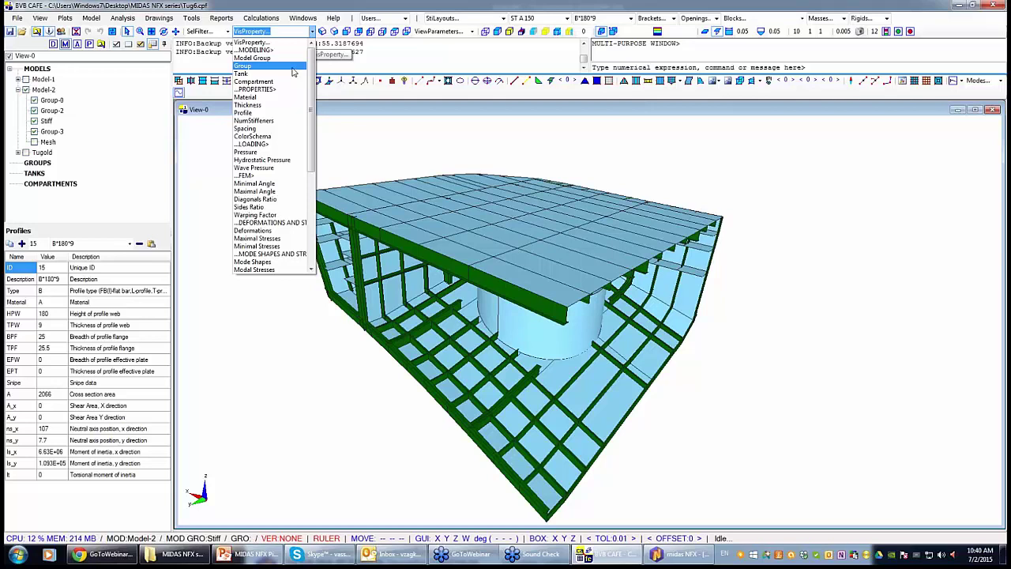
scroll(293, 72, down, 3)
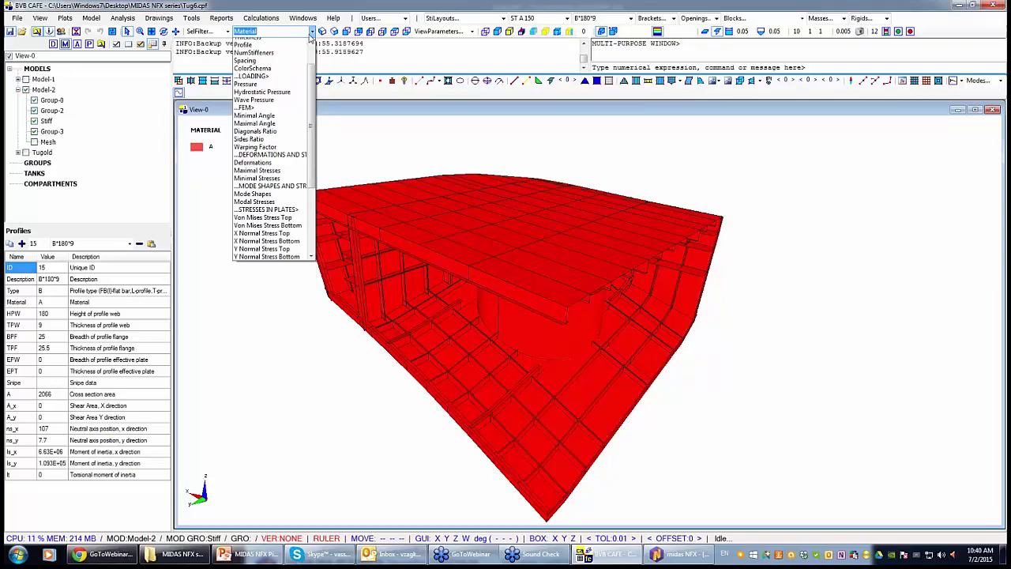
click(310, 37)
middle_drag(553, 316, 712, 336)
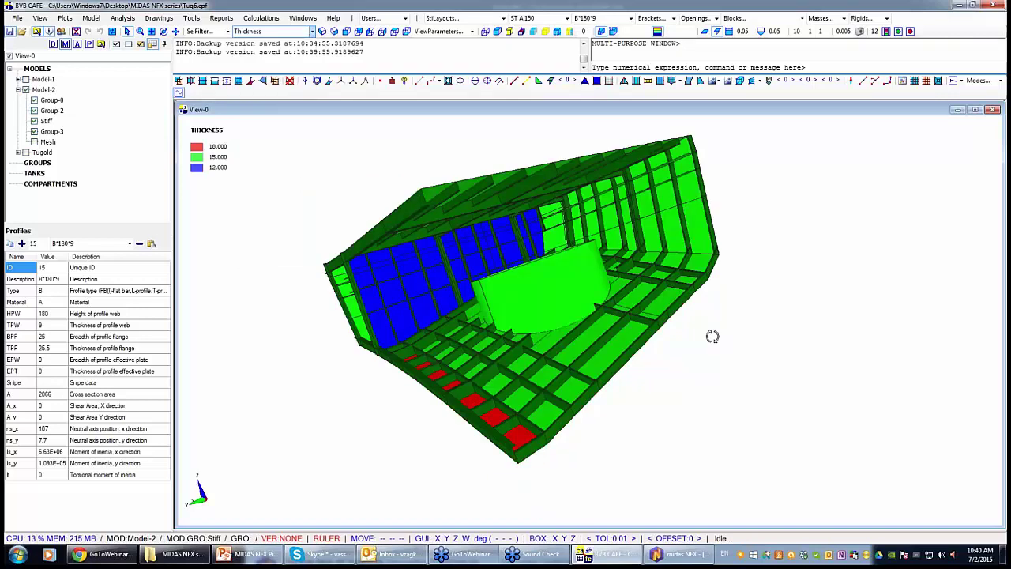
middle_drag(711, 336, 663, 338)
scroll(663, 338, down, 1)
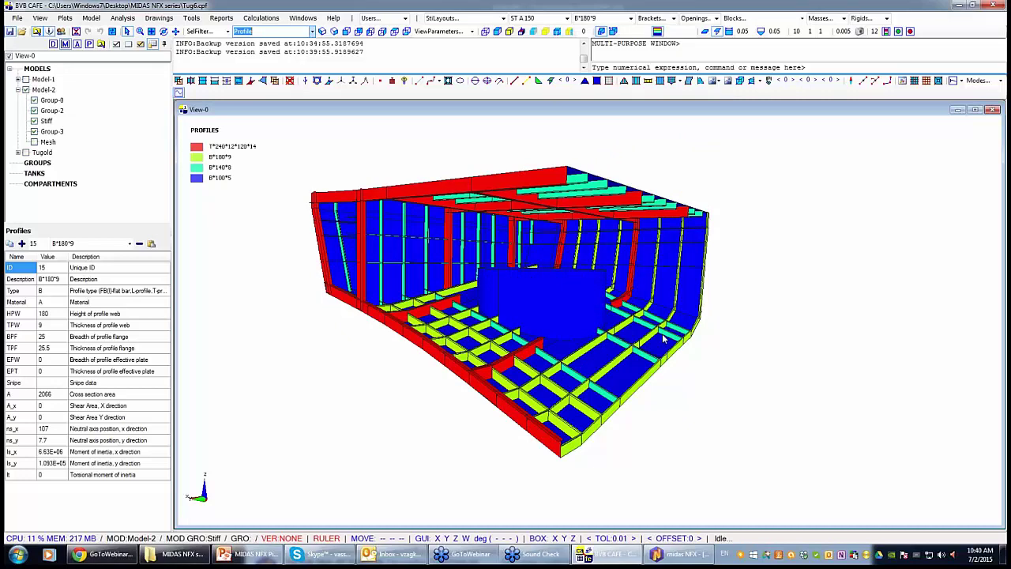
middle_drag(664, 338, 211, 170)
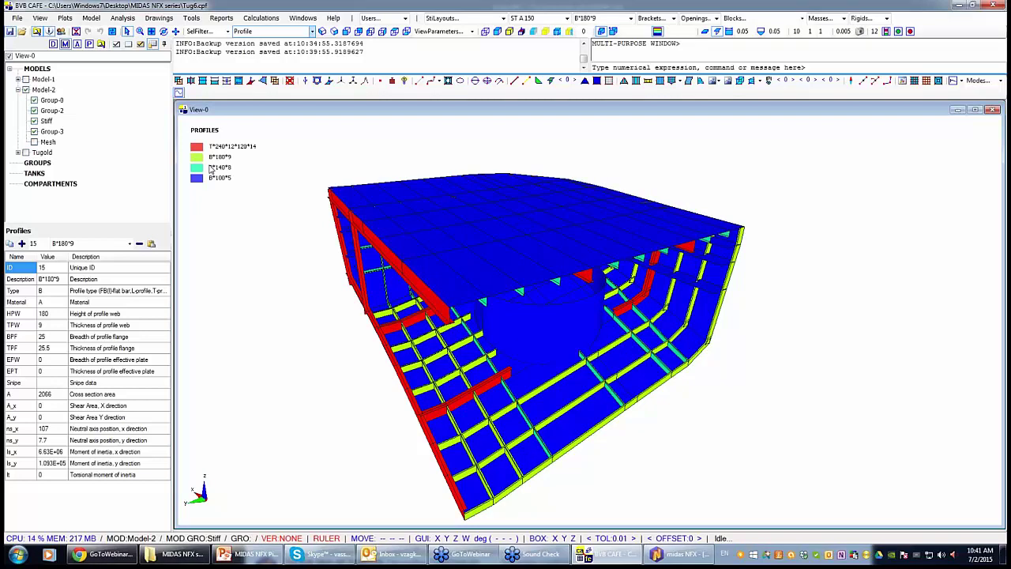
middle_drag(211, 169, 308, 200)
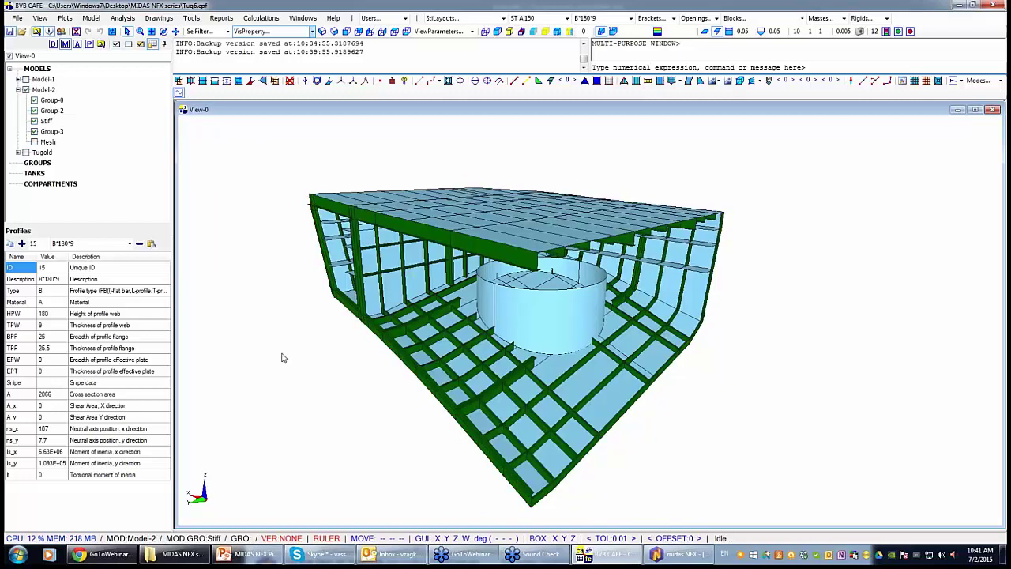
Review the FE mesh settings, then add a model group named MeshNew to Model-2.
click(46, 89)
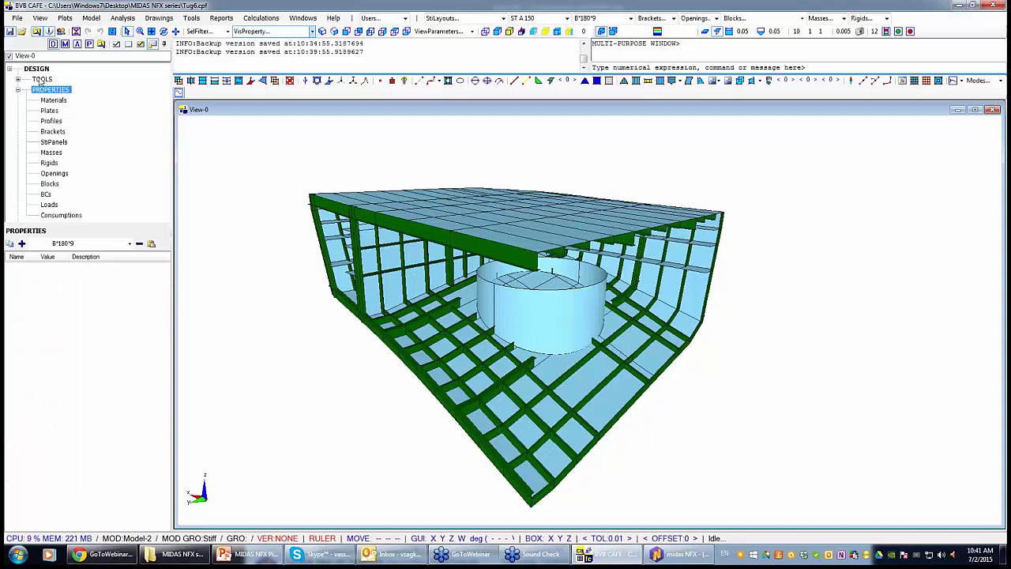
click(41, 80)
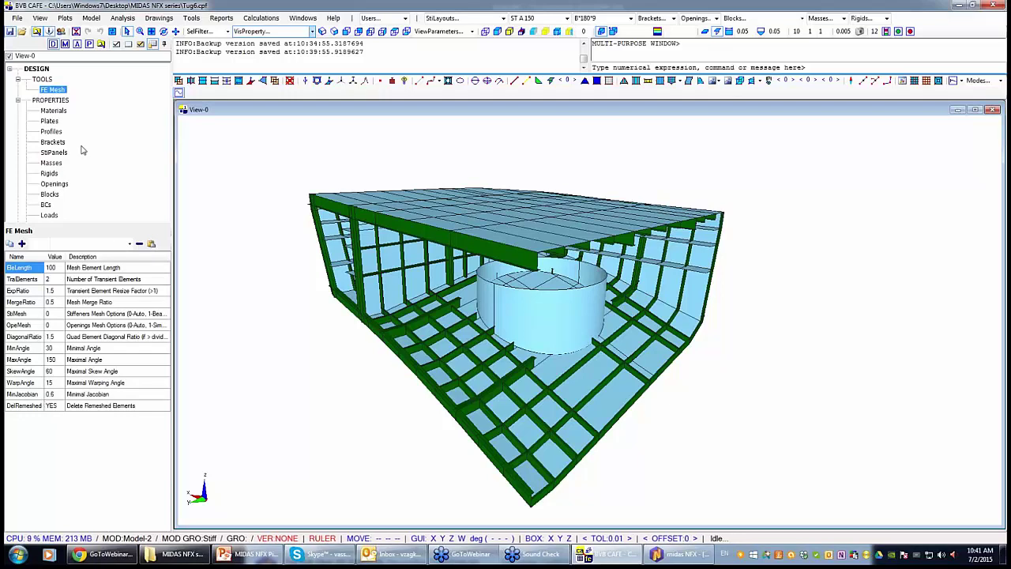
click(67, 45)
click(45, 90)
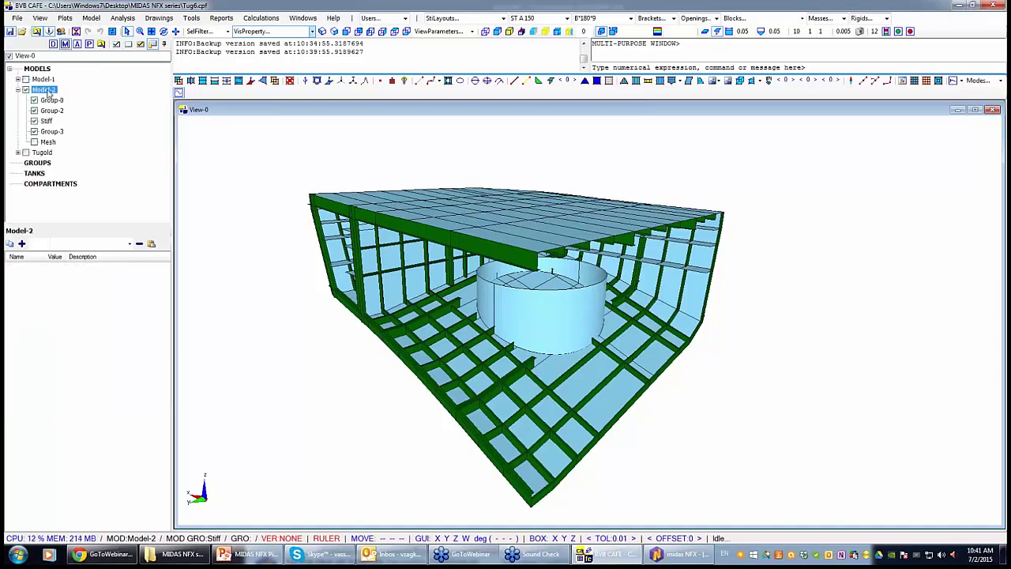
right_click(49, 92)
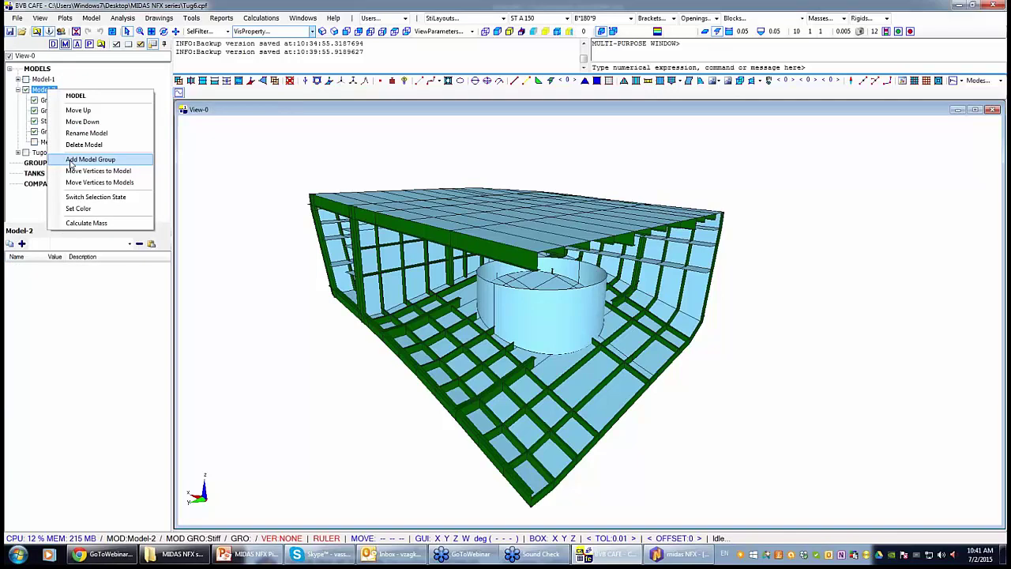
click(71, 161)
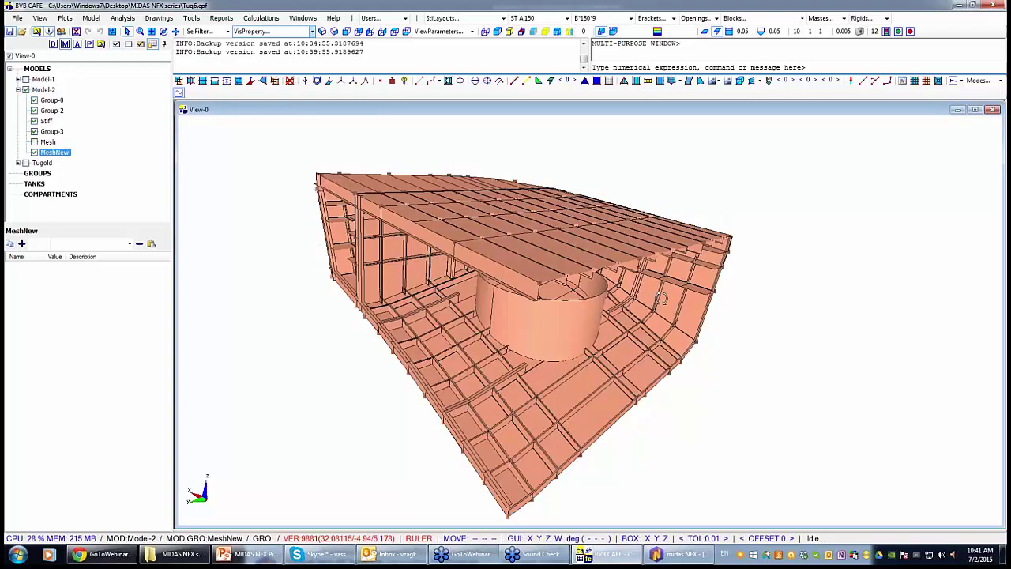
Generate the FE mesh and hide the stiffener and plate groups so only the mesh shows.
middle_drag(660, 299, 663, 277)
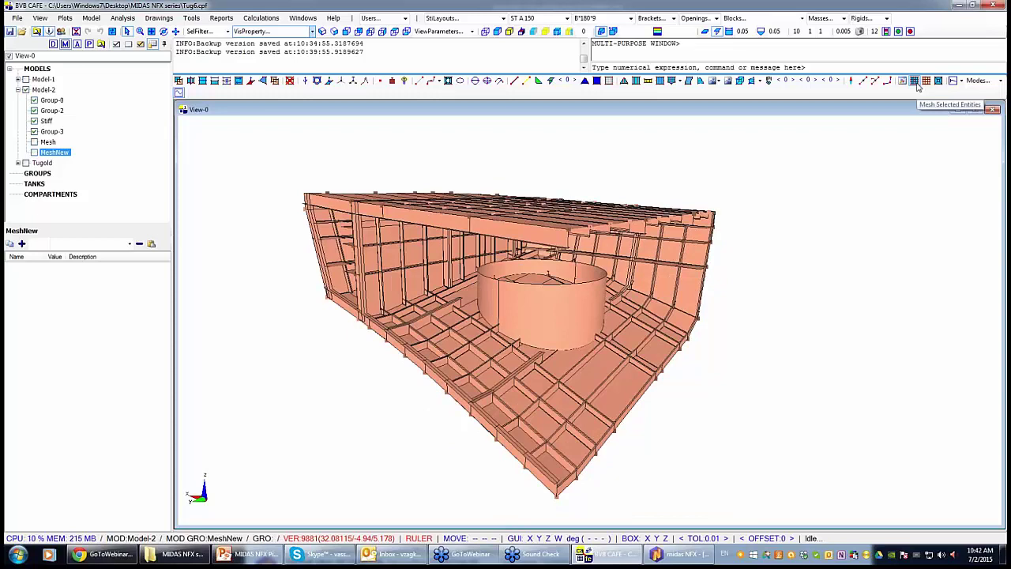
click(916, 84)
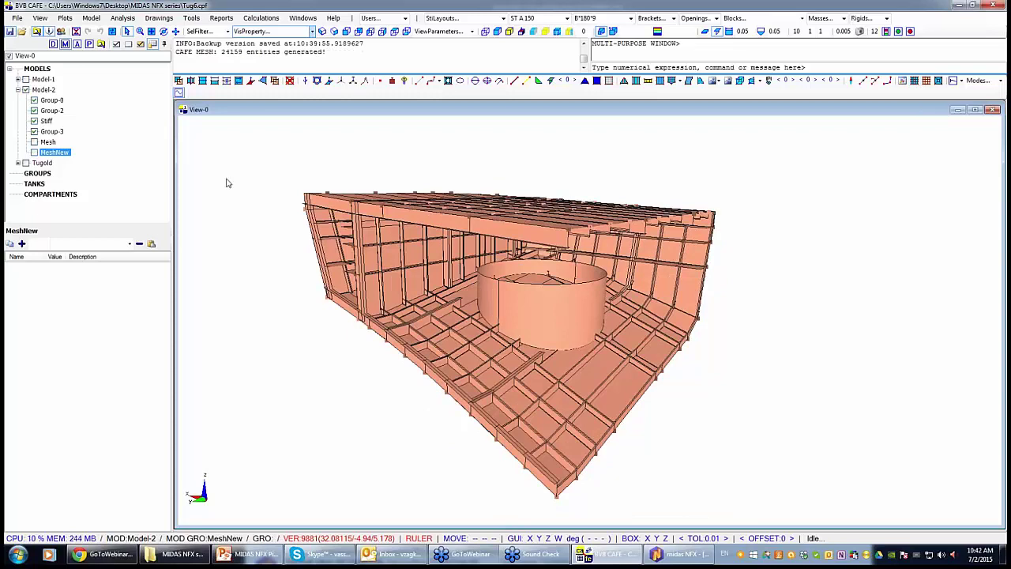
click(34, 132)
click(34, 122)
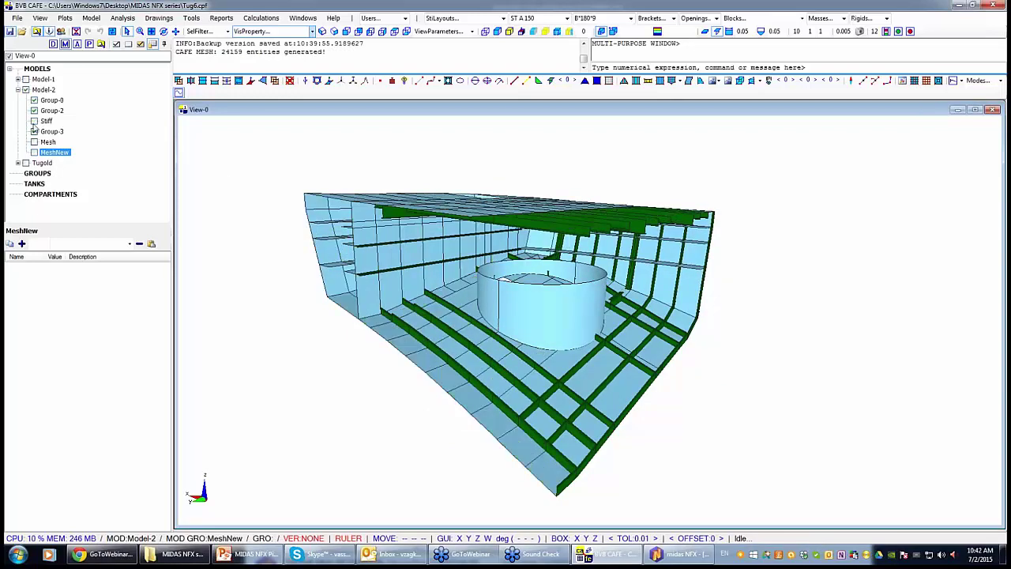
click(34, 152)
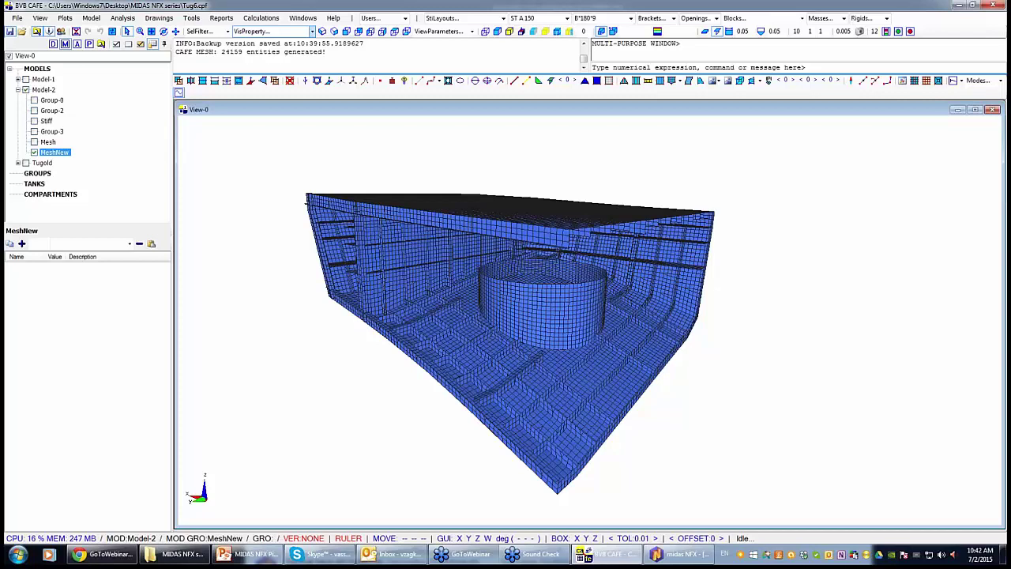
Inspect the new mesh from several angles, then hide it to show plates and stiffeners.
drag(734, 298, 745, 301)
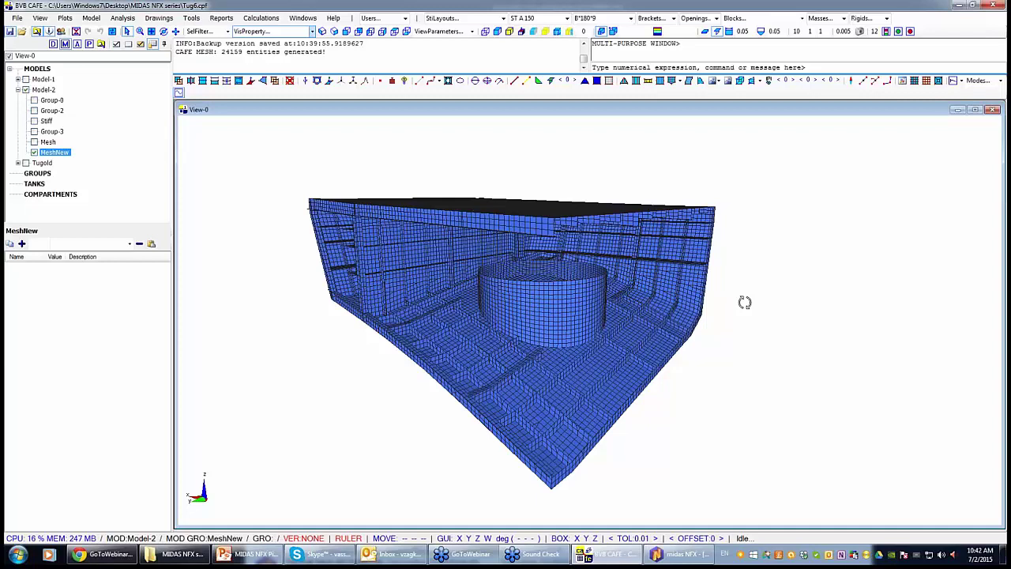
drag(745, 301, 275, 213)
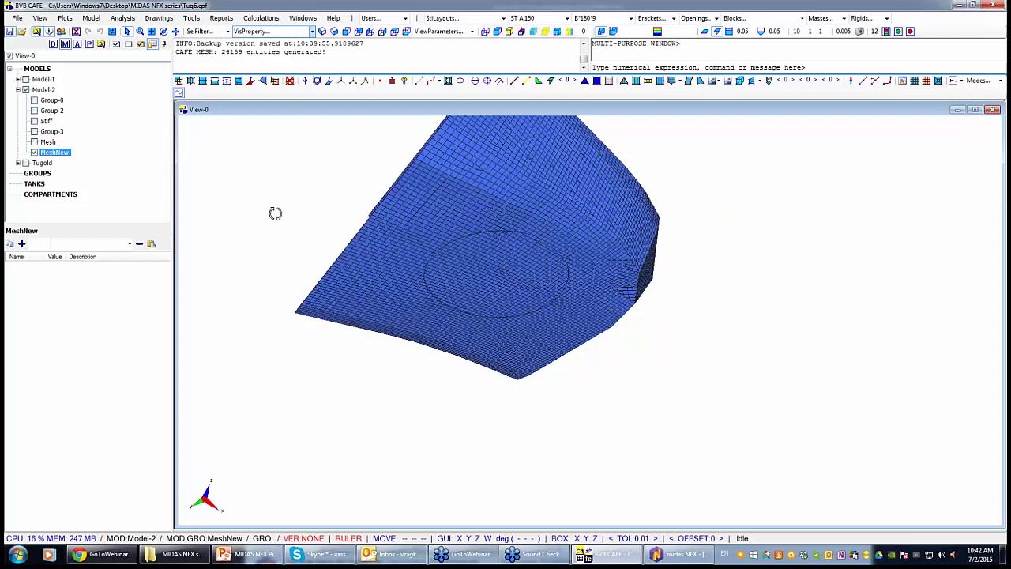
drag(274, 213, 329, 338)
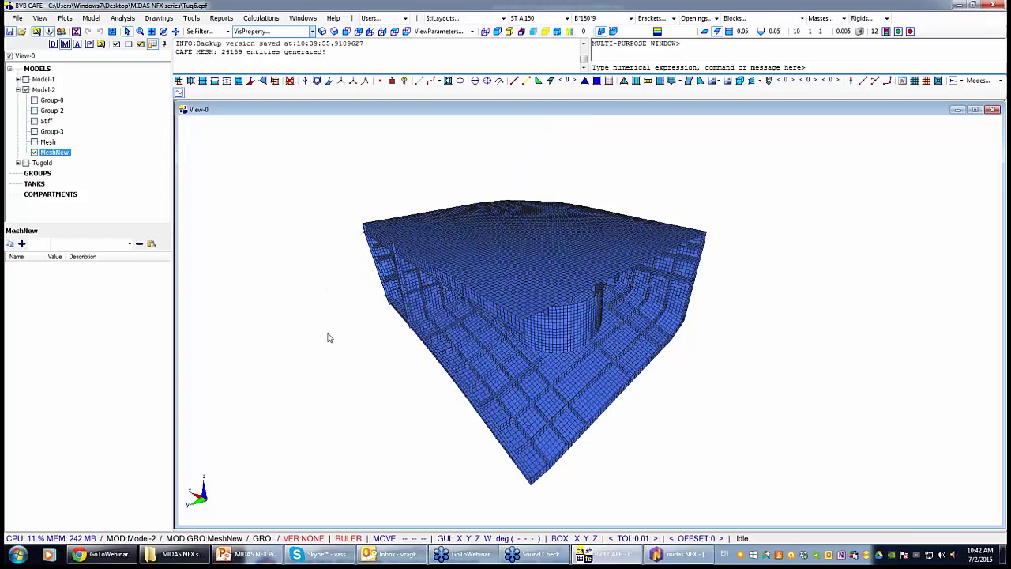
middle_drag(330, 337, 330, 352)
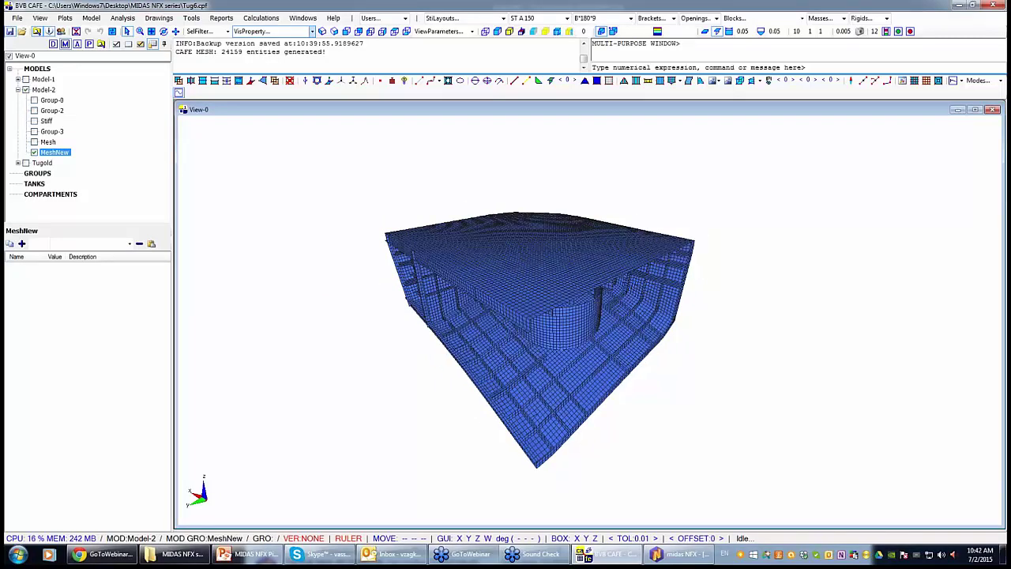
middle_drag(329, 351, 35, 155)
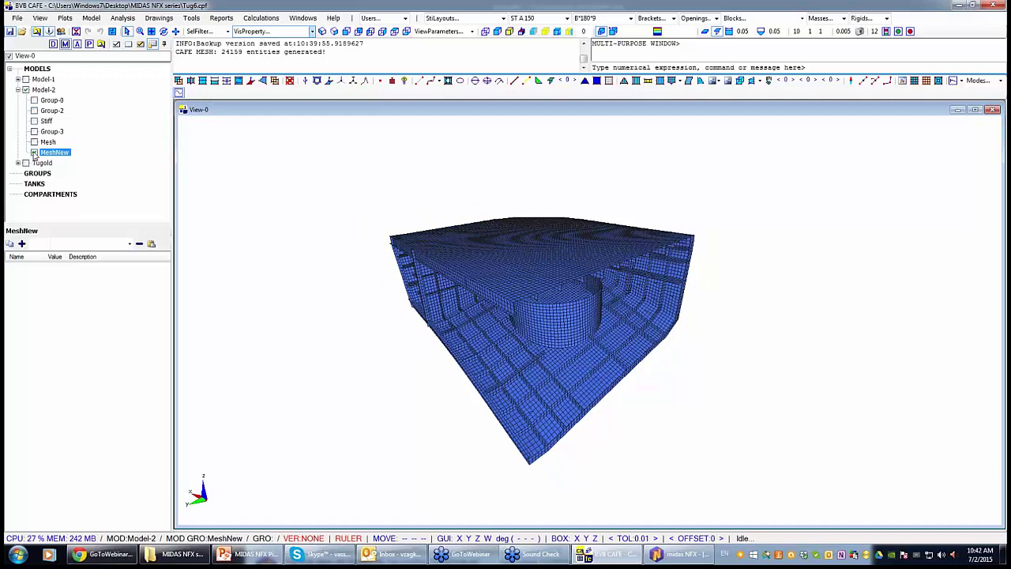
click(34, 153)
middle_drag(312, 506, 312, 541)
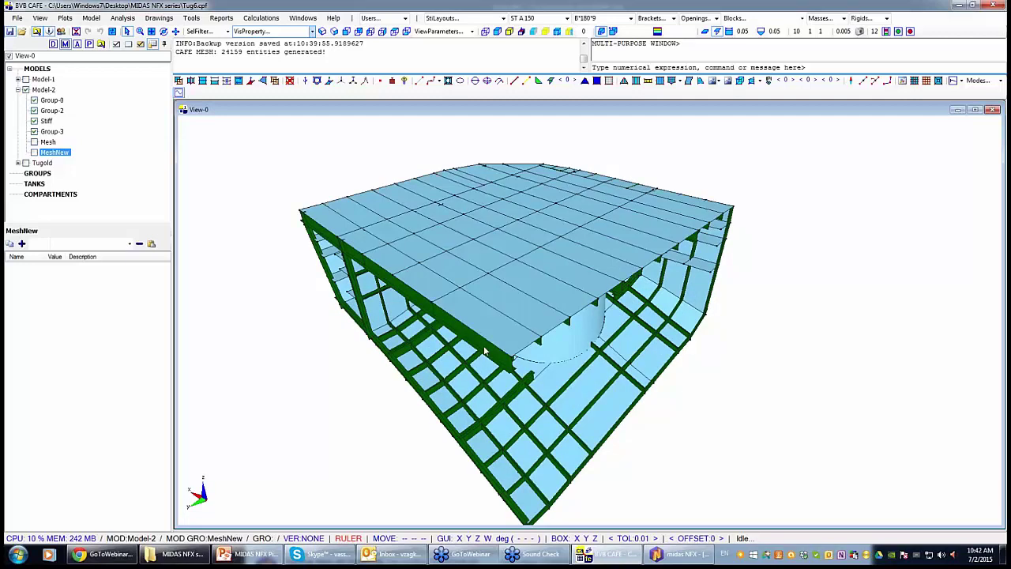
Select the T*240*12*120*14 deck girder, then turn the MeshNew display back on.
click(485, 350)
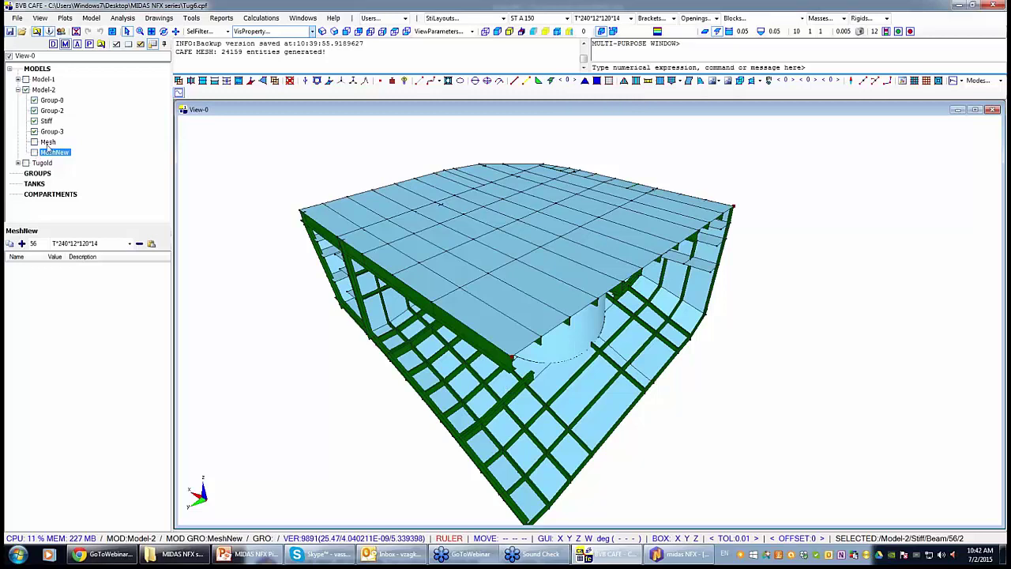
click(34, 153)
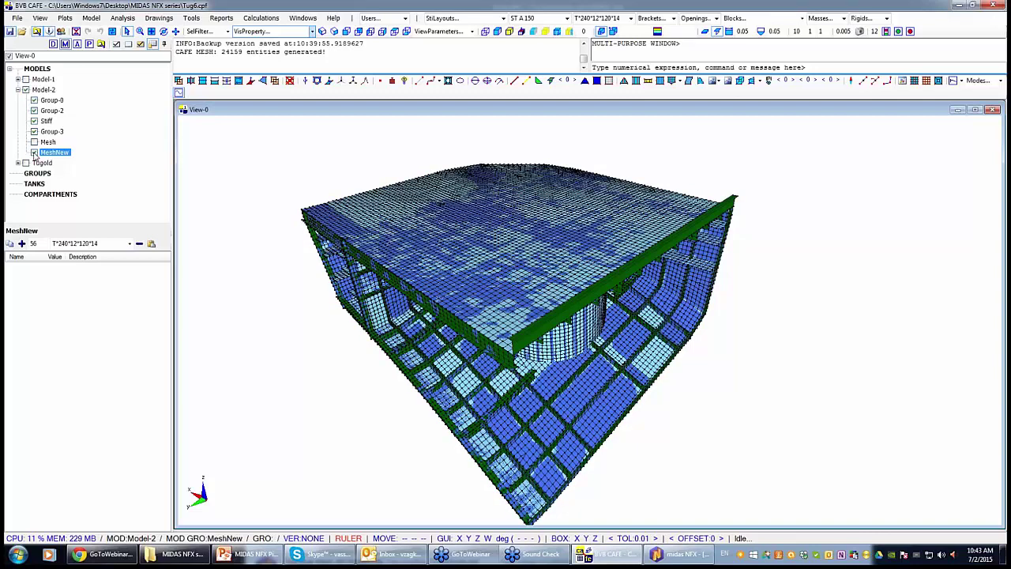
Replace the deck-edge girder with a flipped T*240*12*120*14 beam in Group-3, then make MeshNew current.
click(34, 152)
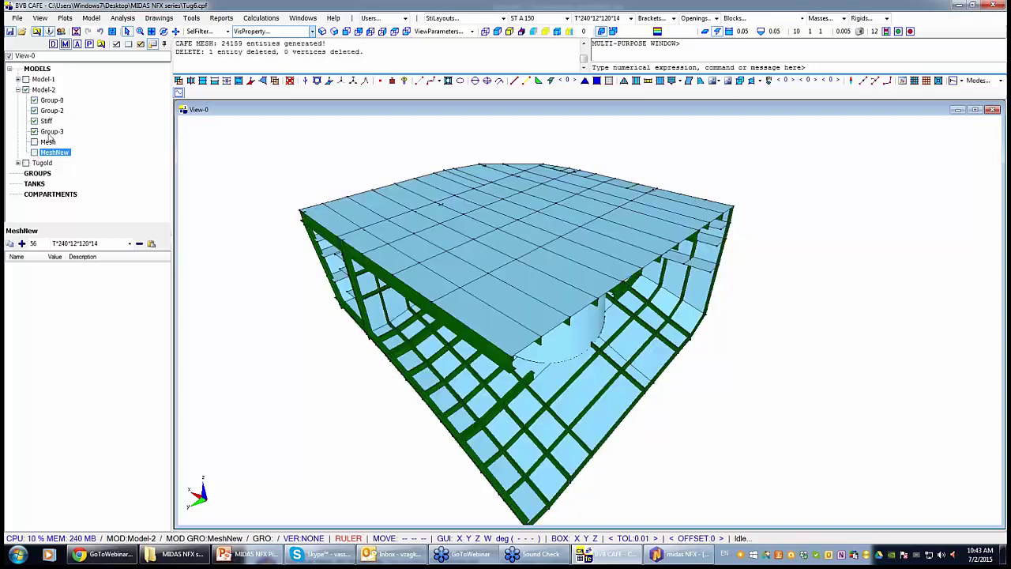
click(52, 132)
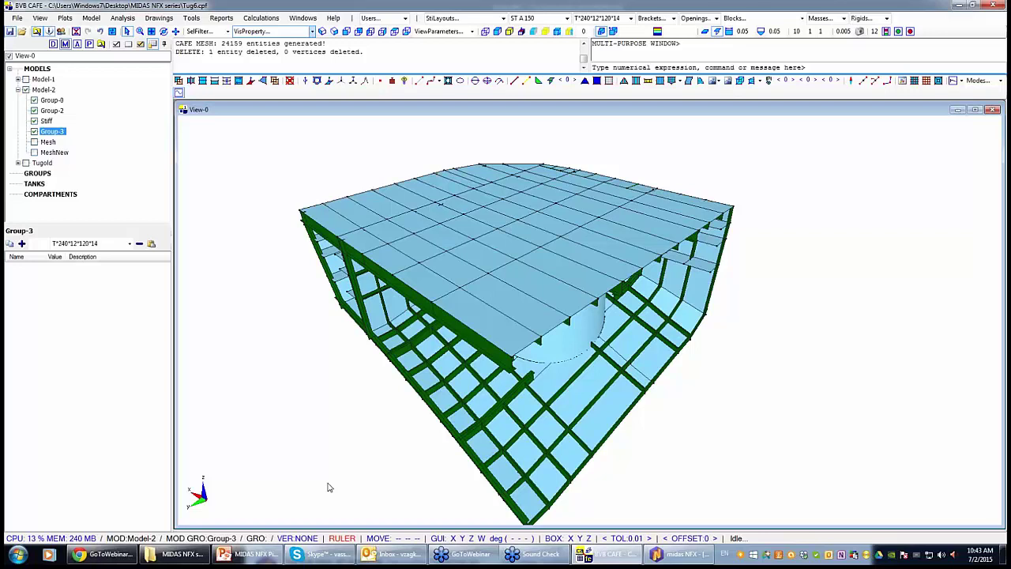
click(550, 82)
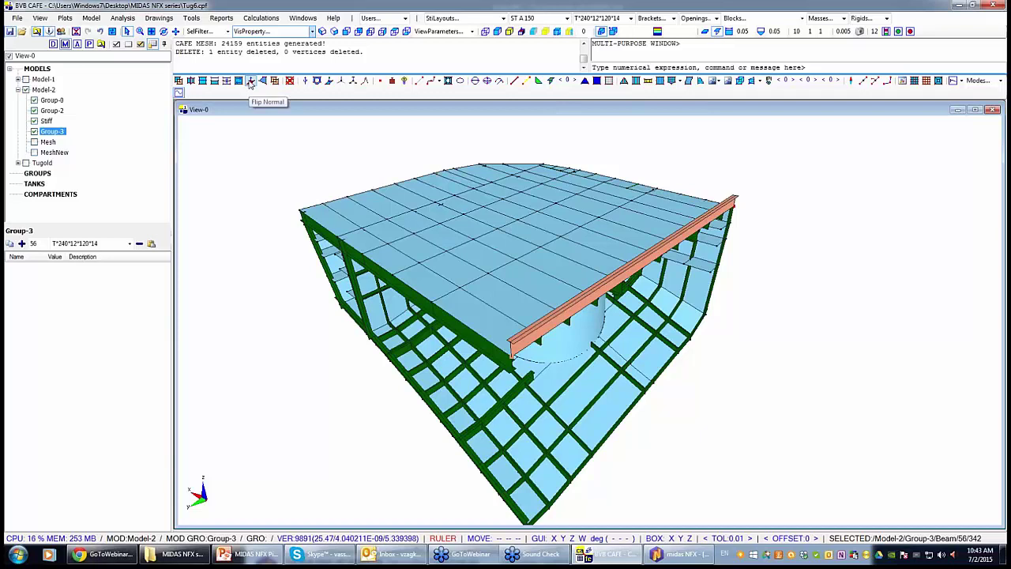
click(250, 82)
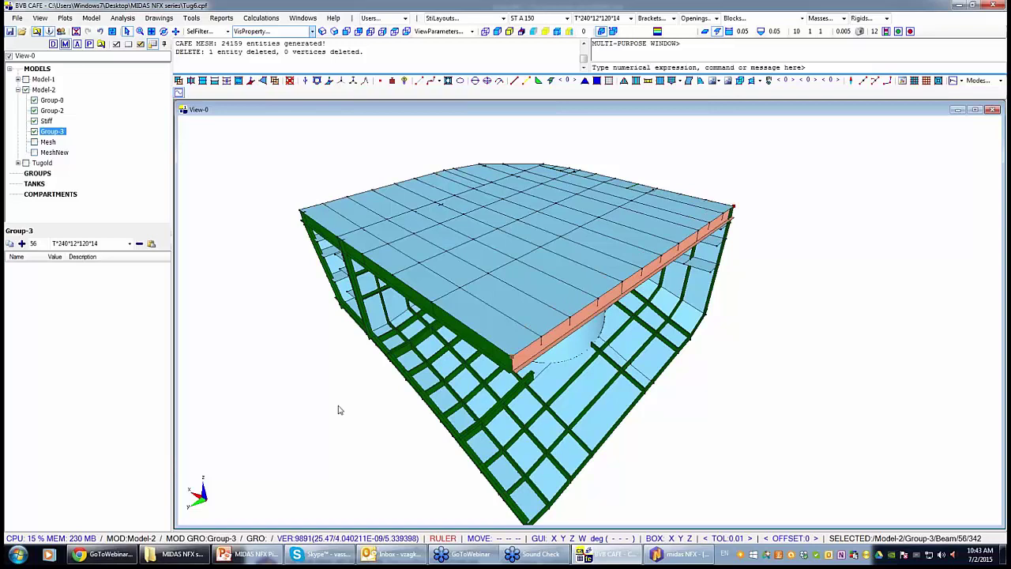
click(397, 432)
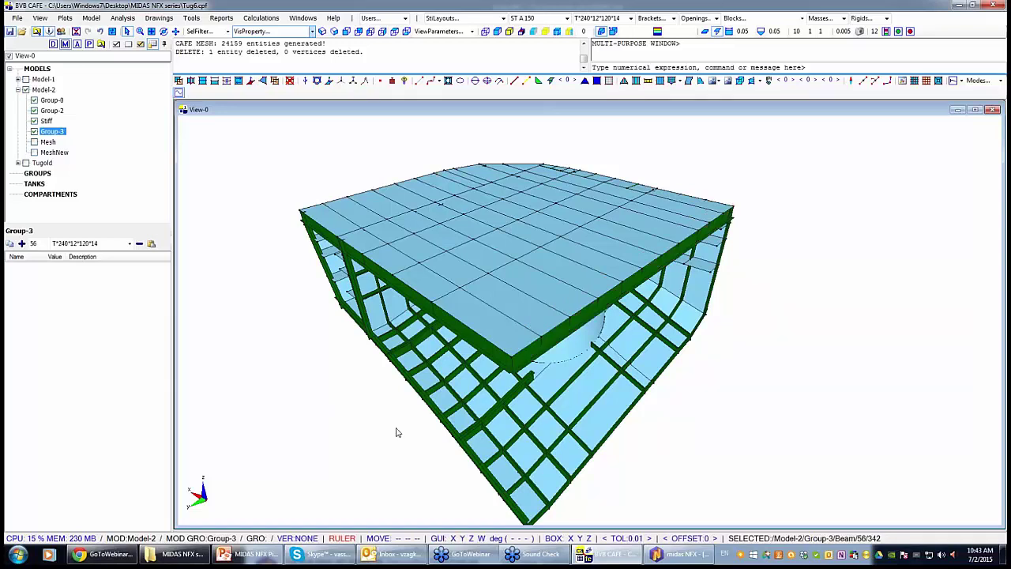
middle_drag(398, 432, 467, 334)
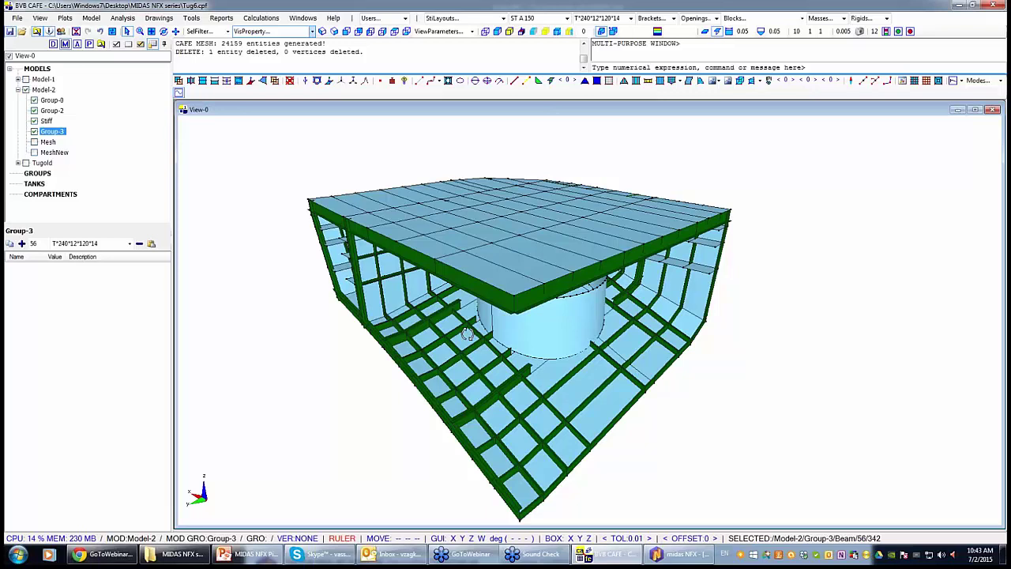
click(49, 153)
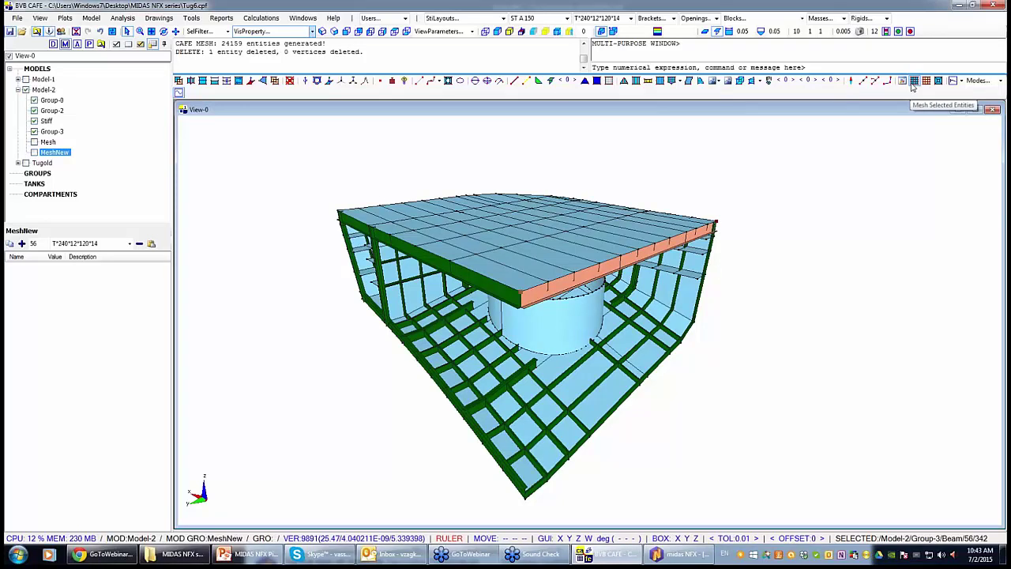
Remesh including the new girder, display only MeshNew, and orbit to inspect it.
click(913, 80)
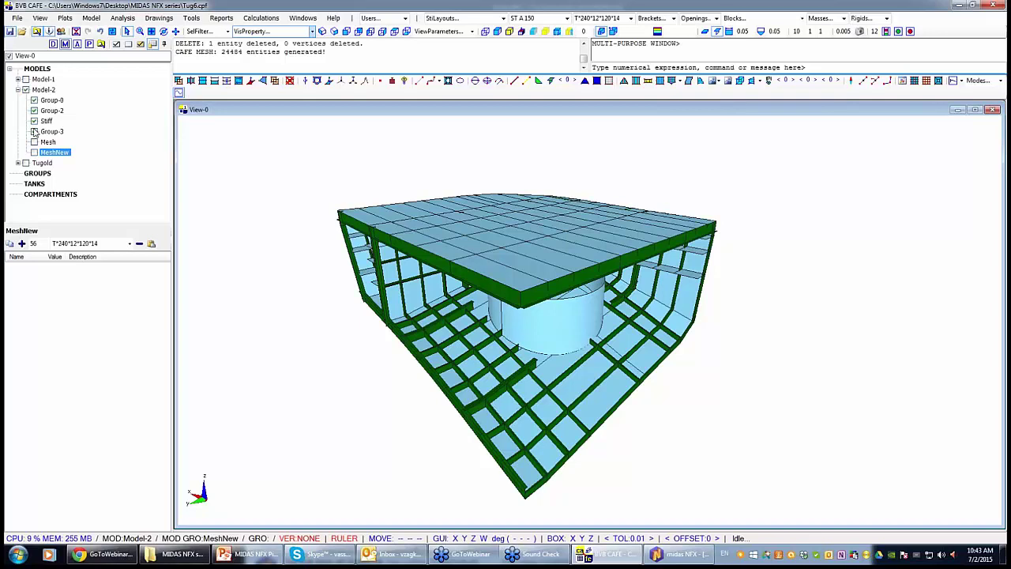
click(34, 152)
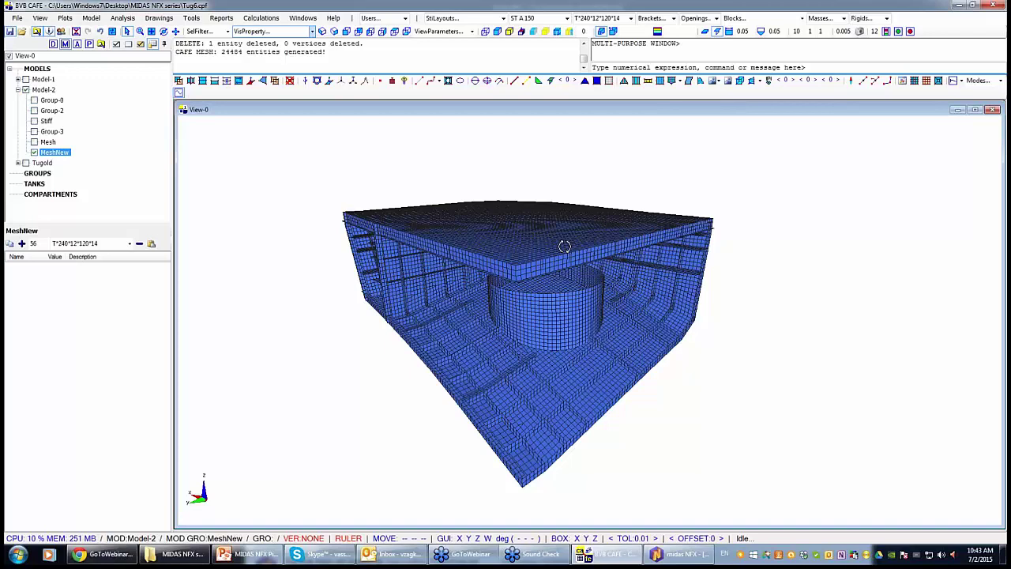
middle_drag(564, 247, 227, 381)
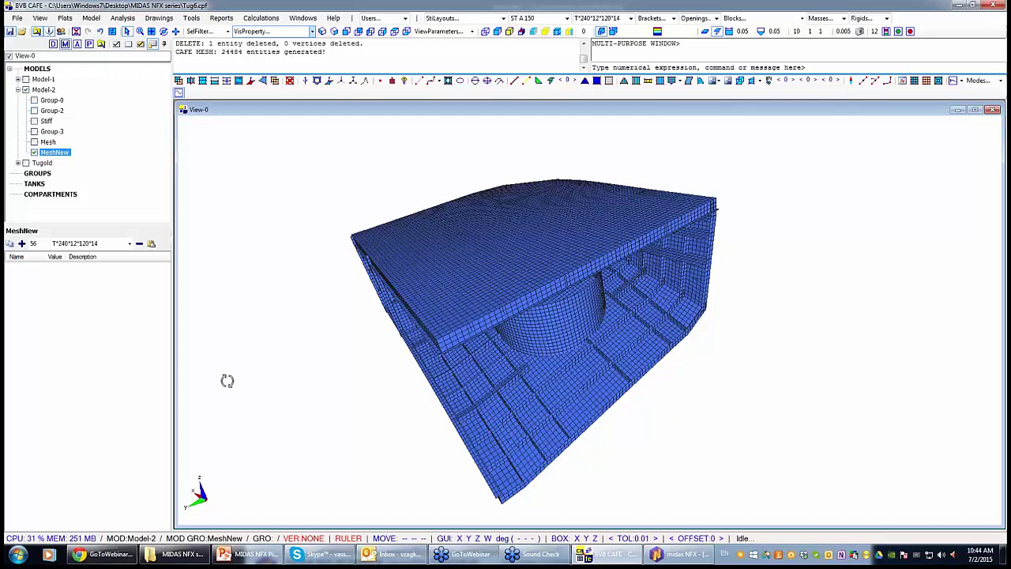
middle_drag(227, 381, 492, 420)
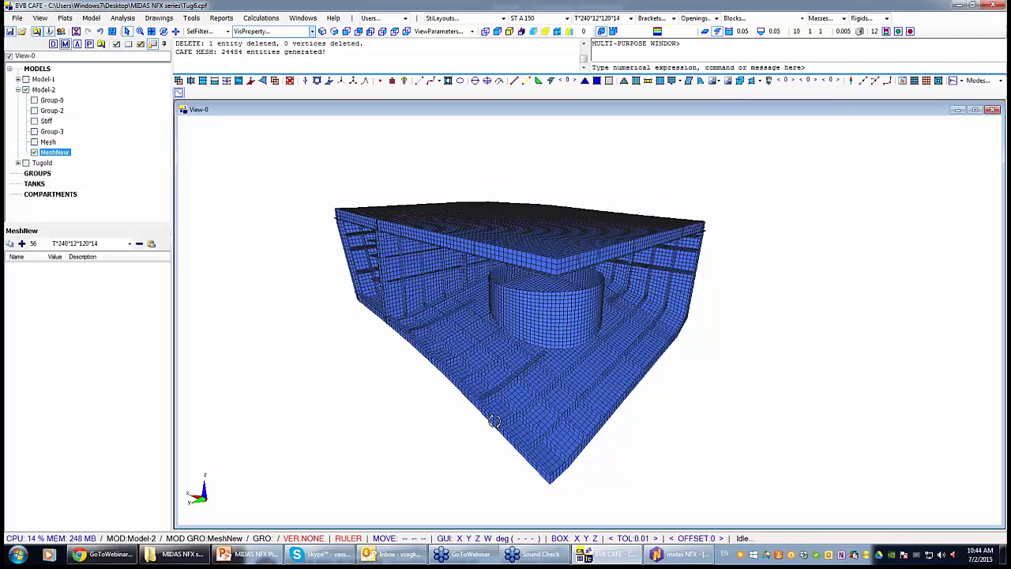
Colour the MeshNew mesh by plate thickness and view it from above.
click(17, 17)
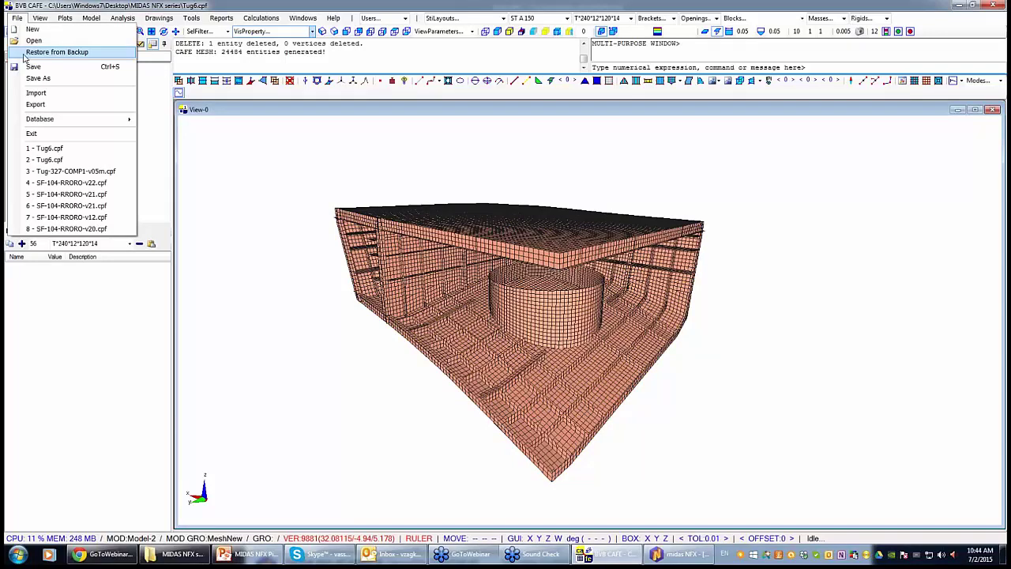
click(25, 52)
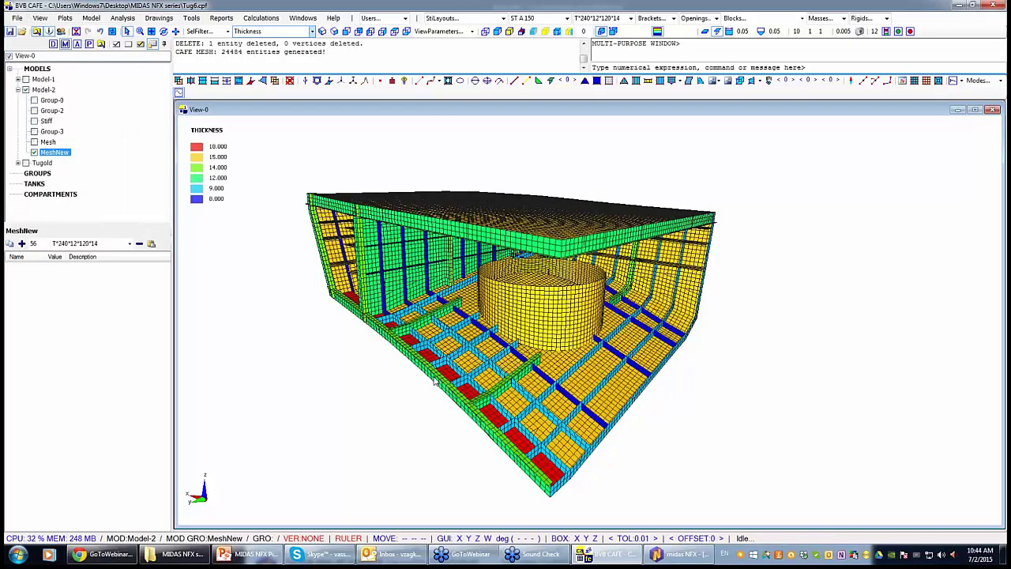
middle_drag(433, 381, 25, 11)
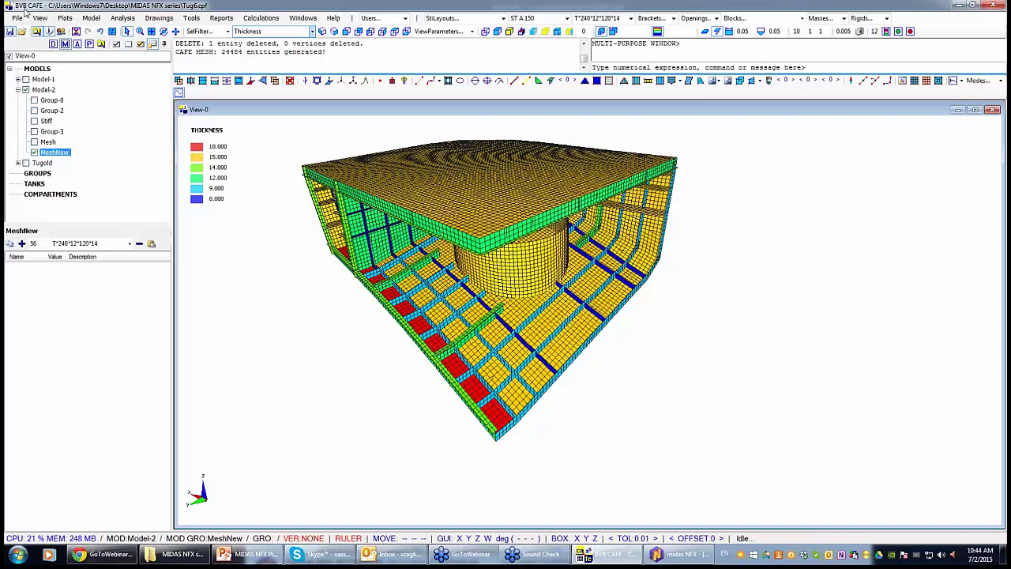
click(17, 17)
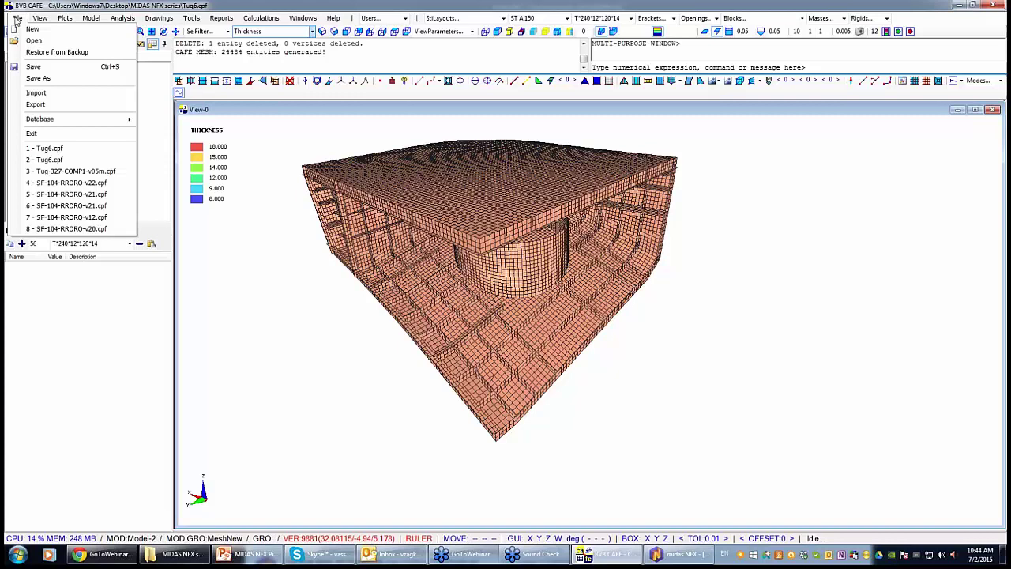
Export the remeshed hull, choosing NASTRAN Data File as the save type.
click(36, 104)
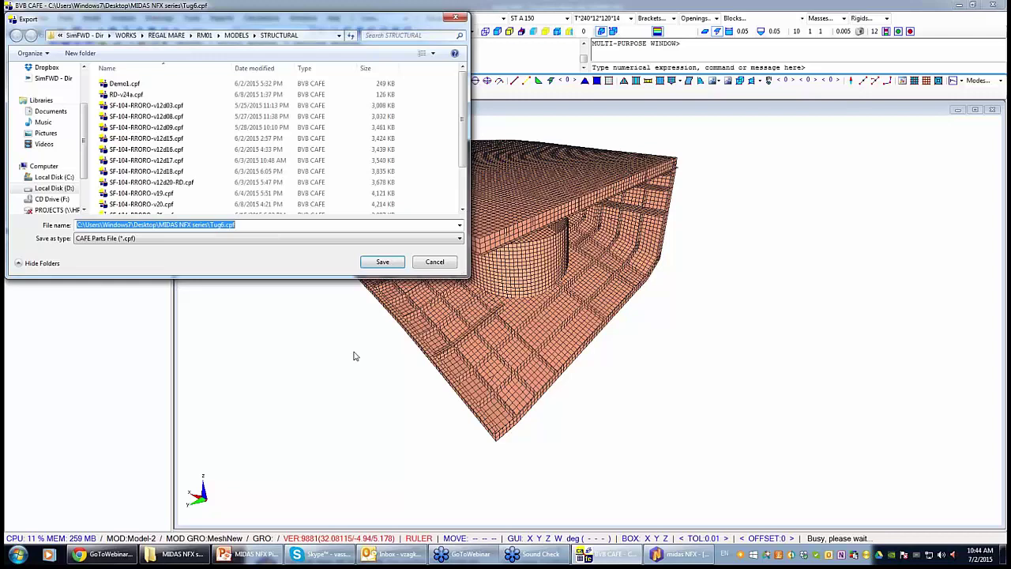
click(142, 238)
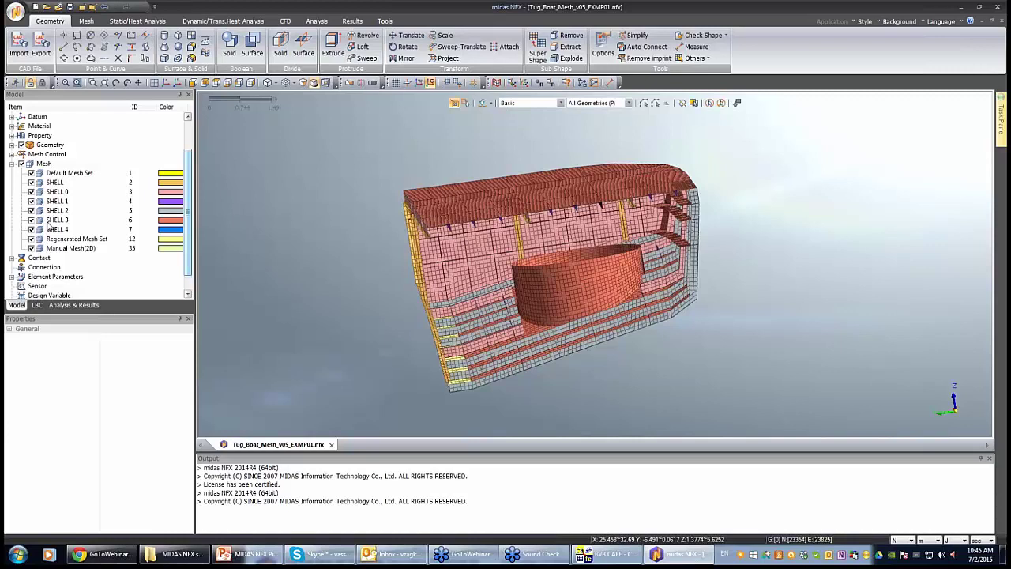
Show the Constraint-1 supports on the SHELL 0 hull mesh and bring up the Static/Heat Analysis tools.
click(56, 192)
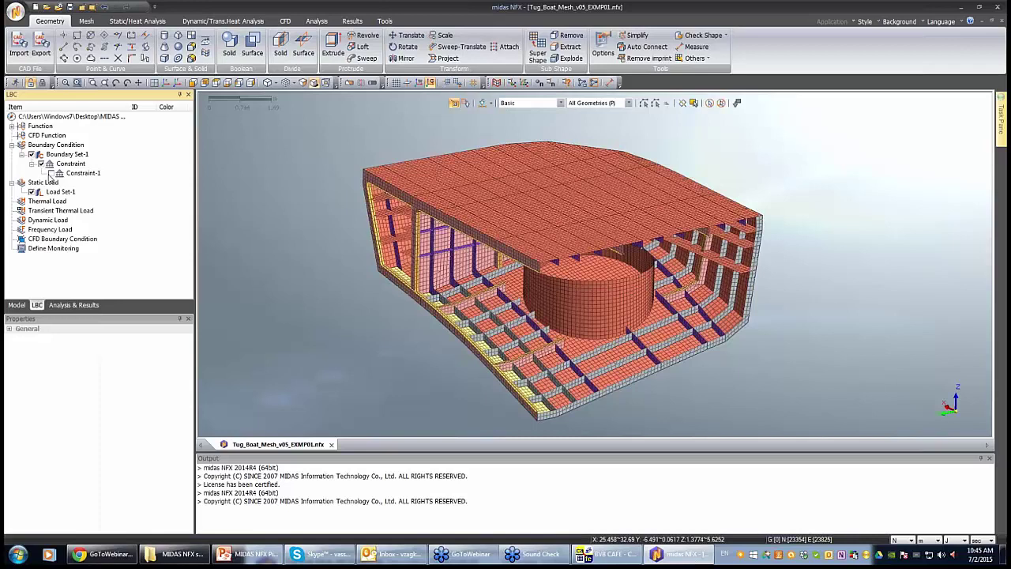
click(51, 173)
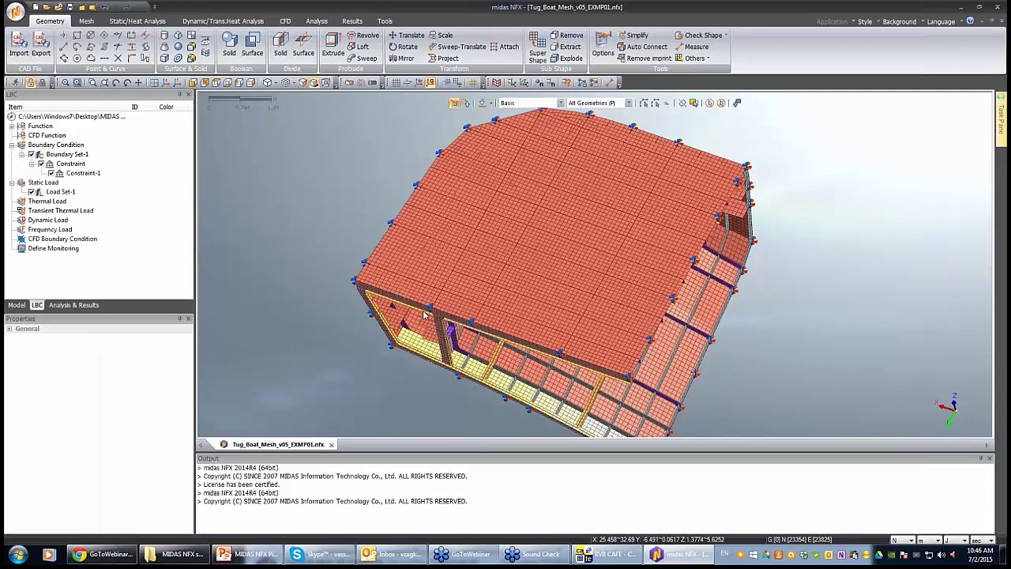
click(137, 21)
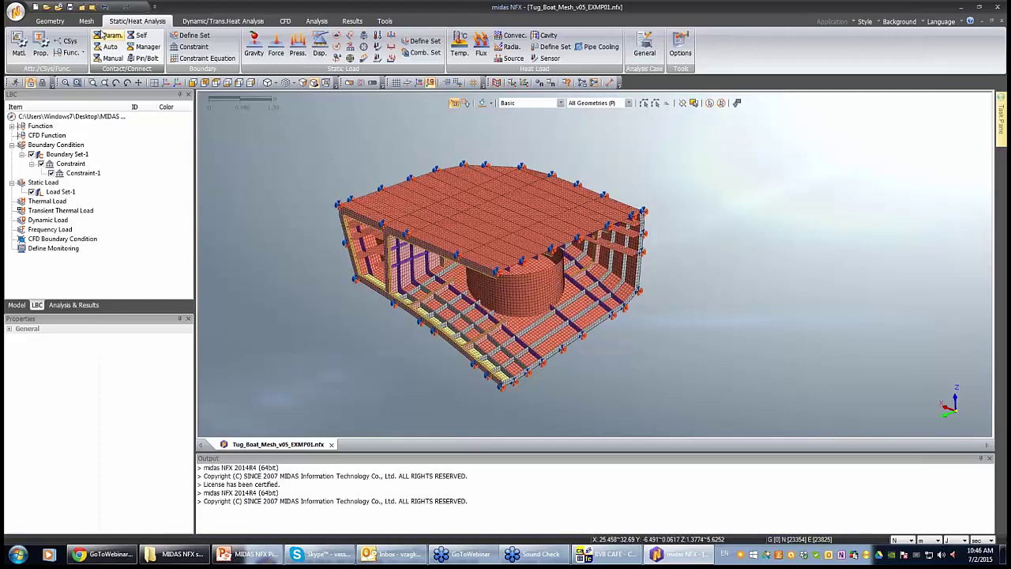
click(190, 47)
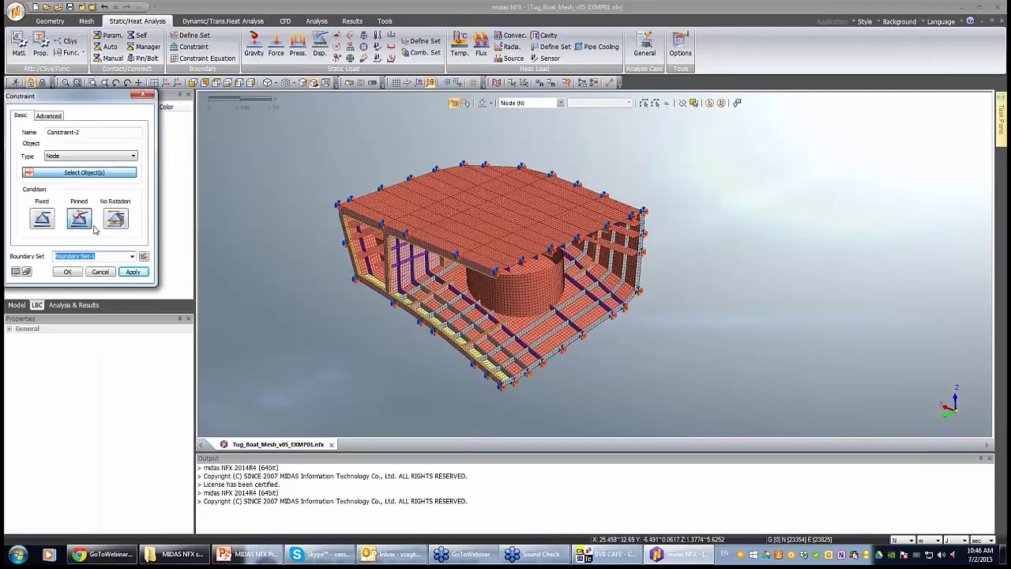
click(48, 115)
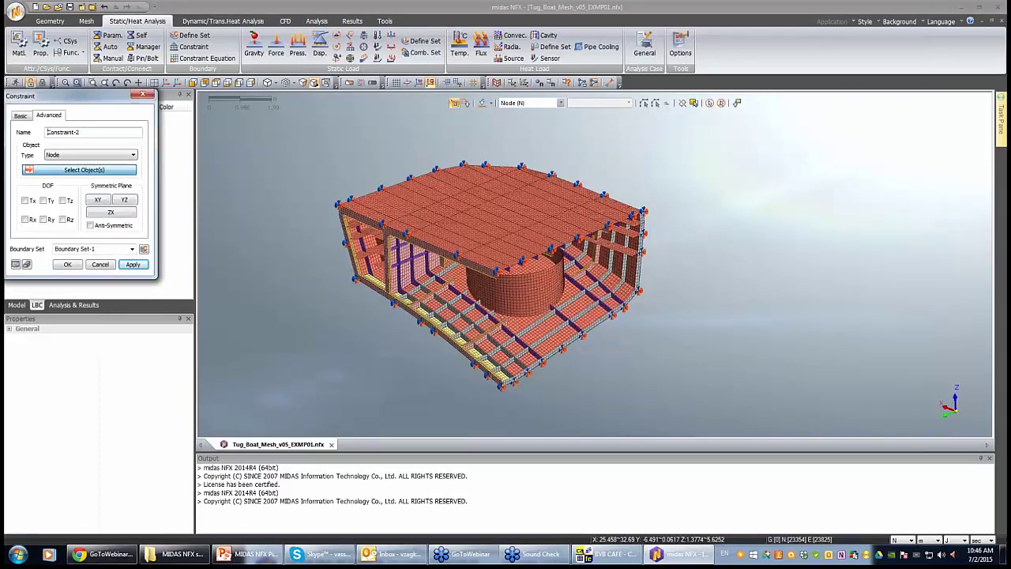
click(68, 265)
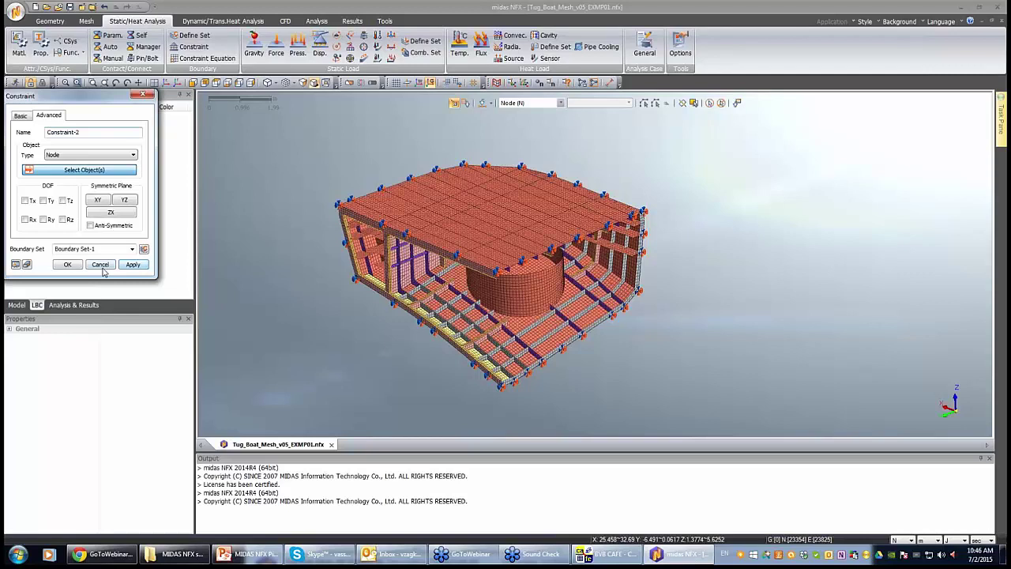
click(100, 265)
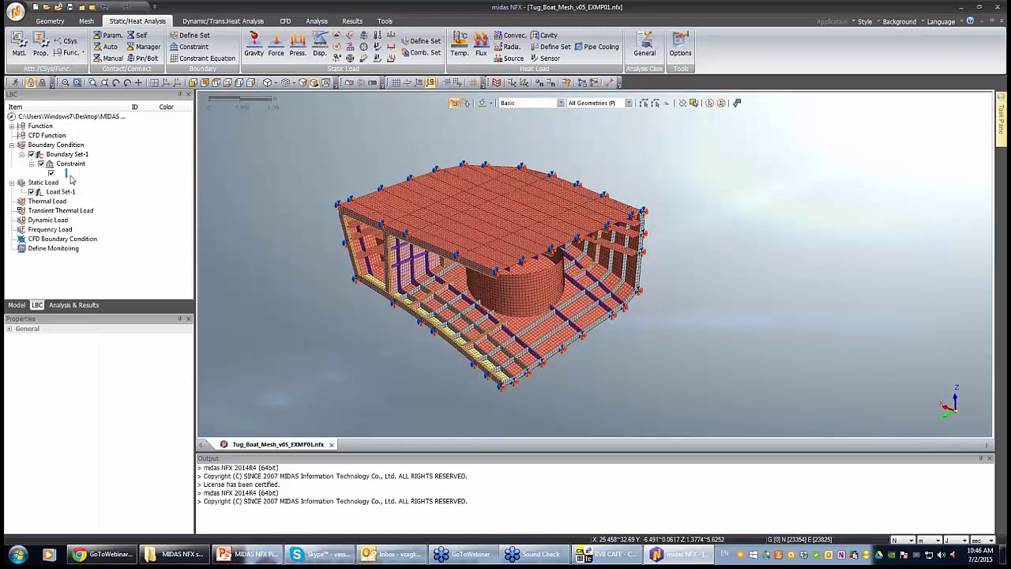
click(69, 173)
Make Load Set-1 active, view the hull from the front, and enable Front Selection Only.
click(61, 191)
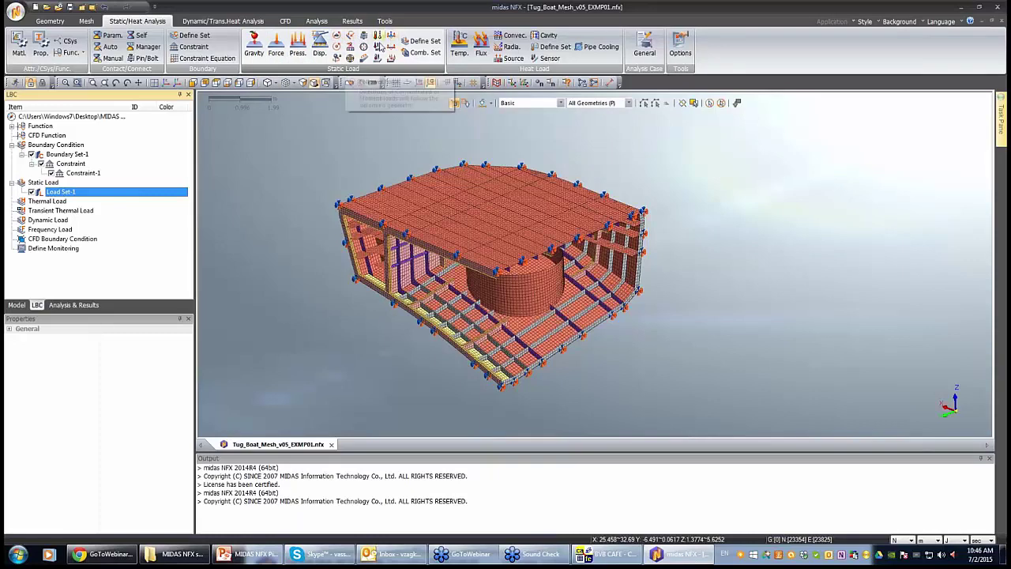
click(216, 84)
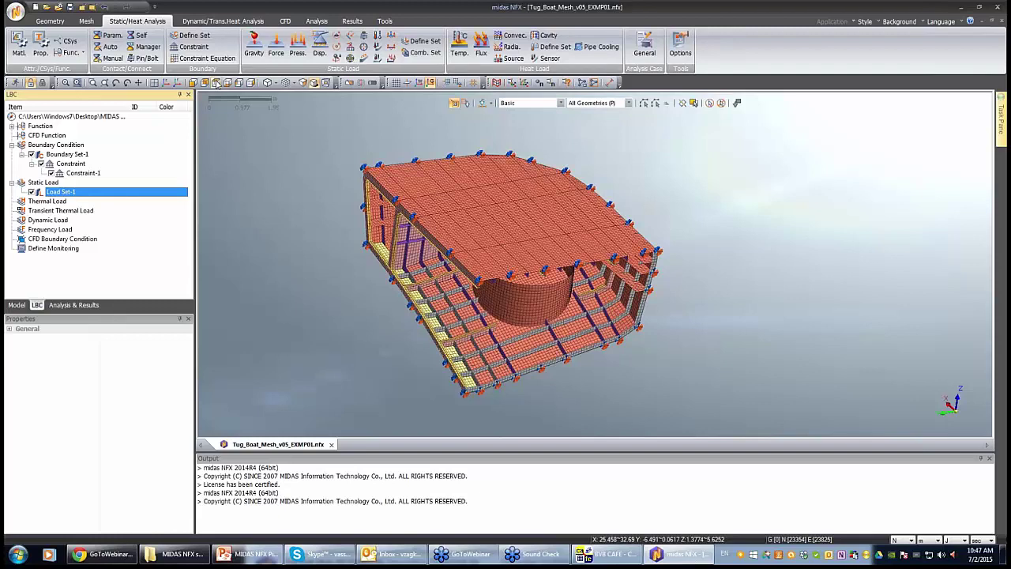
click(217, 84)
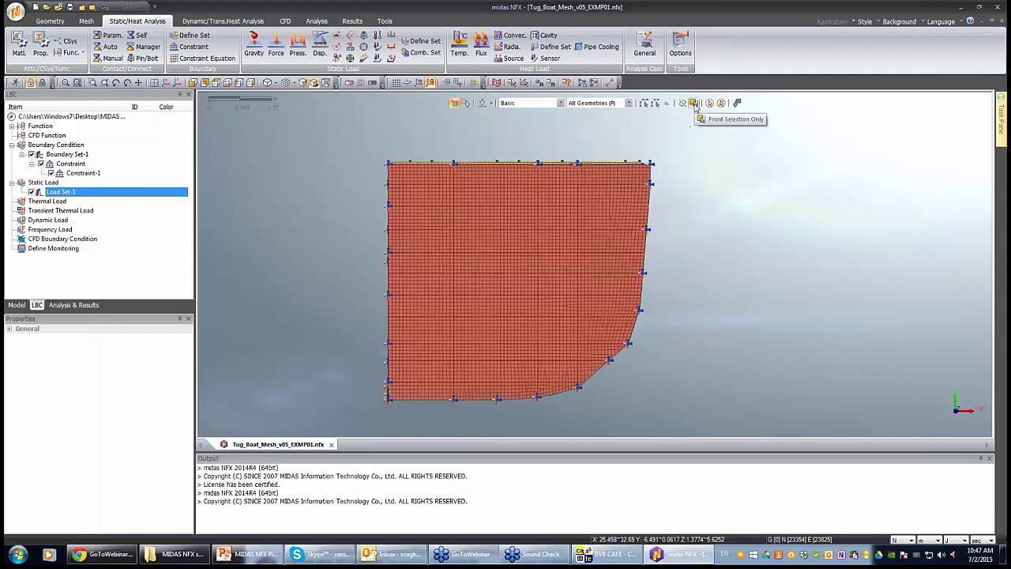
click(694, 103)
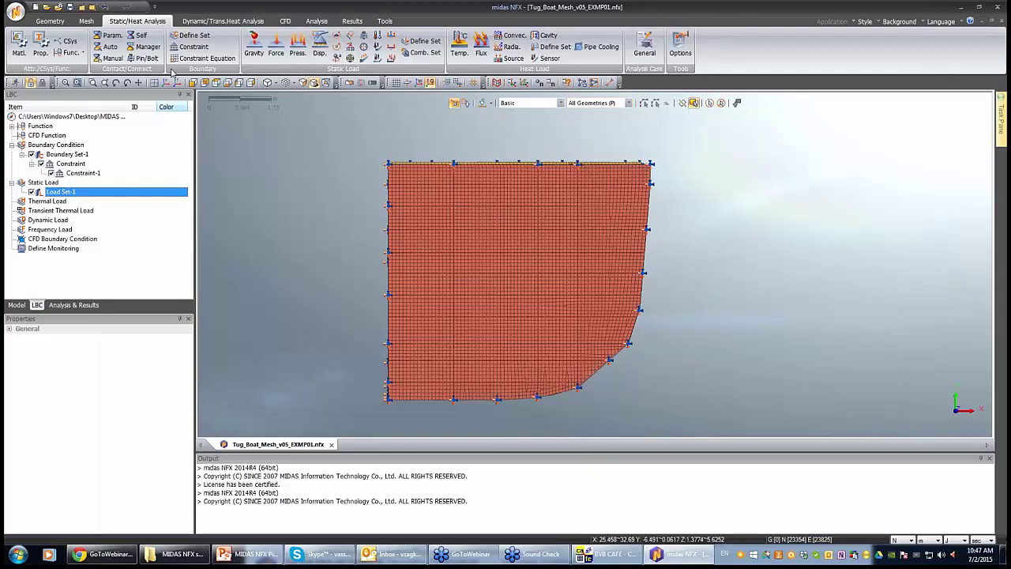
Apply a -15000 N/m^2 normal pressure to the box-selected patch of 374 deck elements.
click(297, 51)
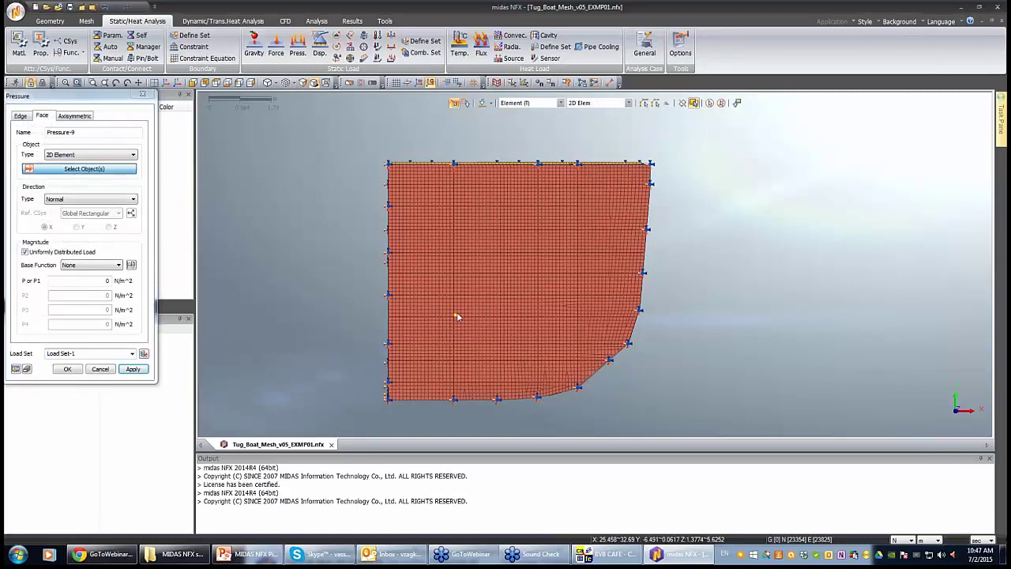
drag(456, 313, 538, 256)
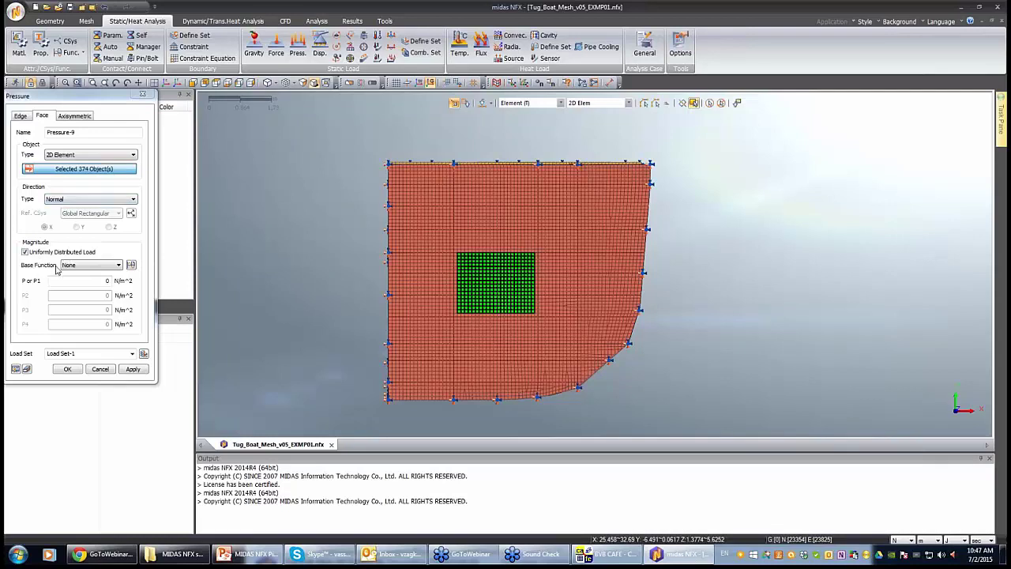
click(118, 265)
double_click(106, 280)
key(BackSpace)
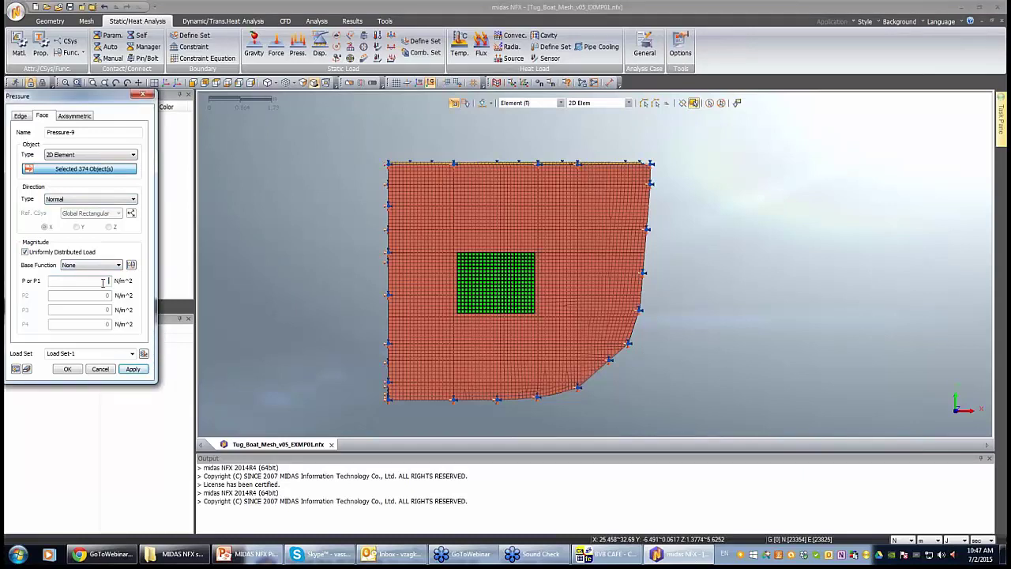
text(-15000)
click(133, 369)
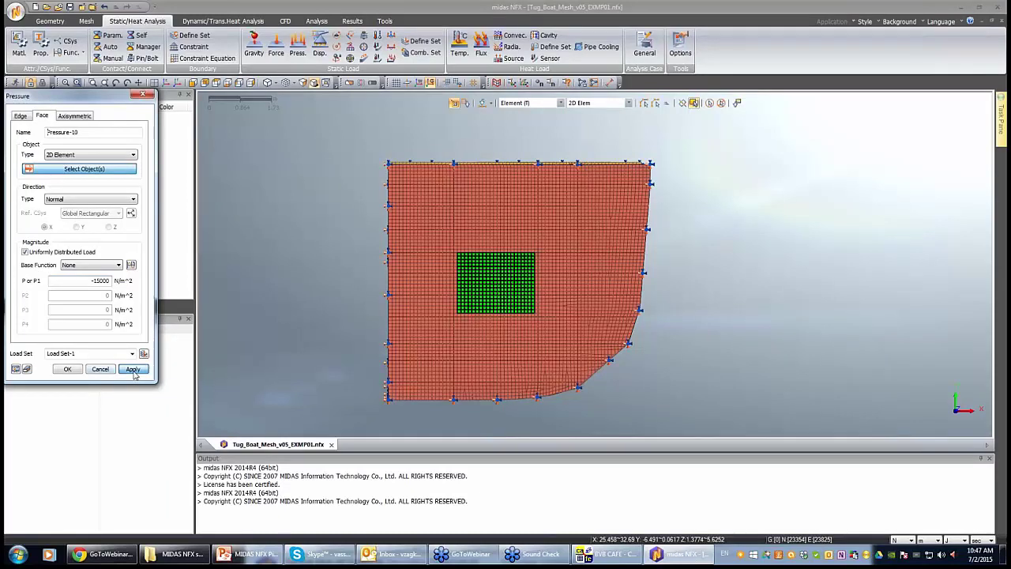
key(Escape)
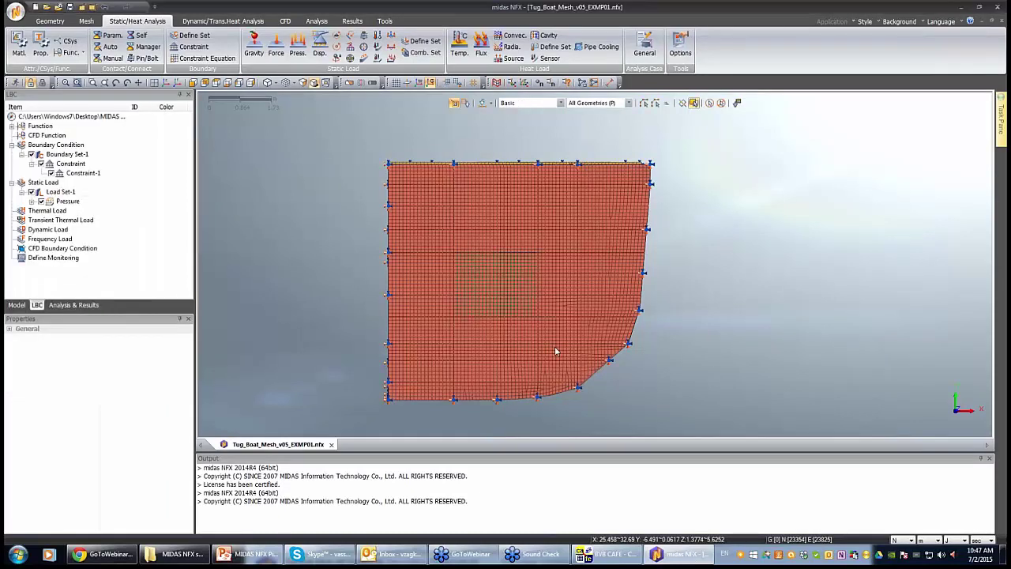
middle_drag(555, 351, 566, 350)
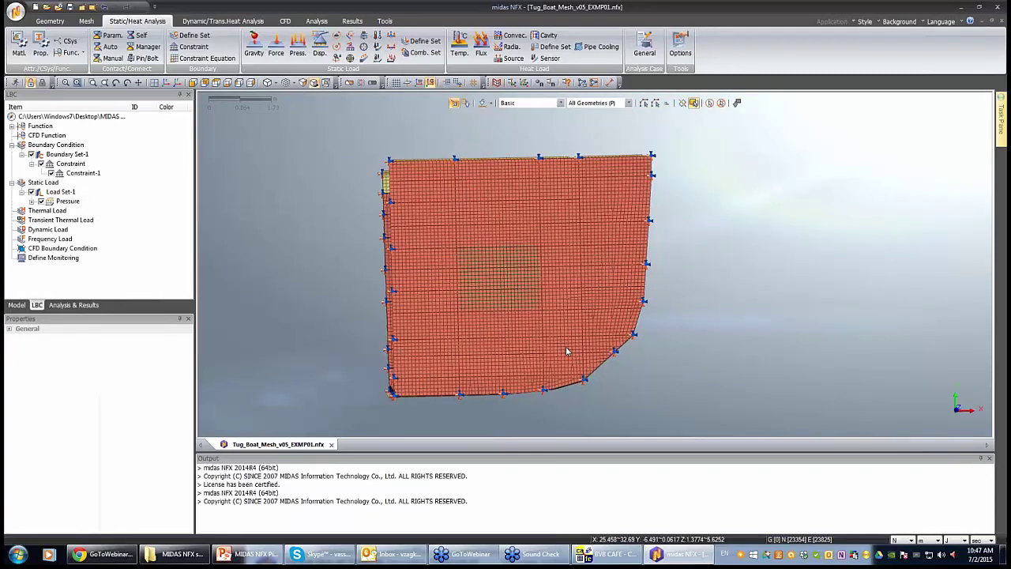
middle_drag(566, 346, 594, 282)
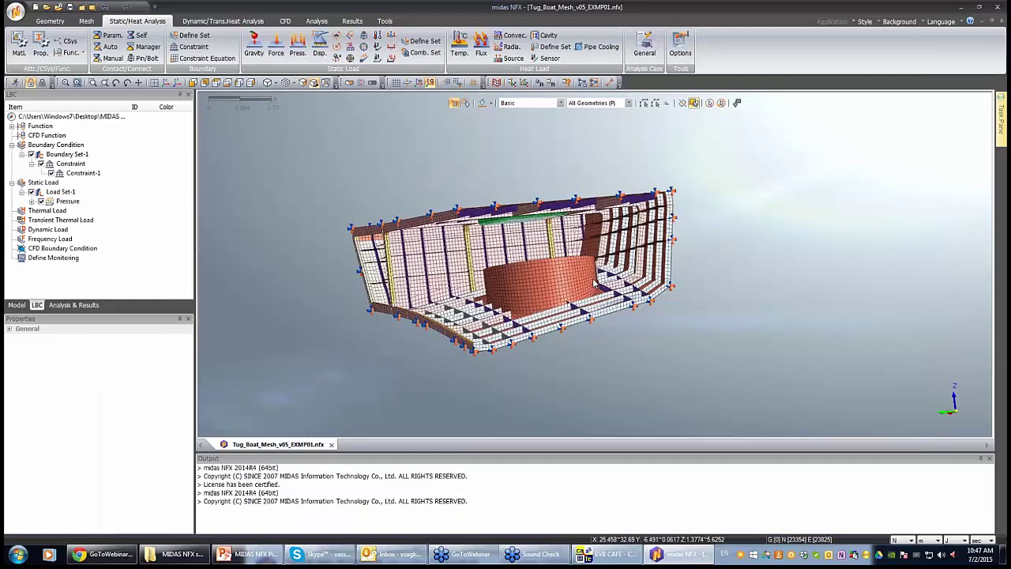
Inspect the loaded deck patch up close, fit the hull, and list the v02 Linear Static and Modal-9 cases.
middle_drag(593, 282, 601, 252)
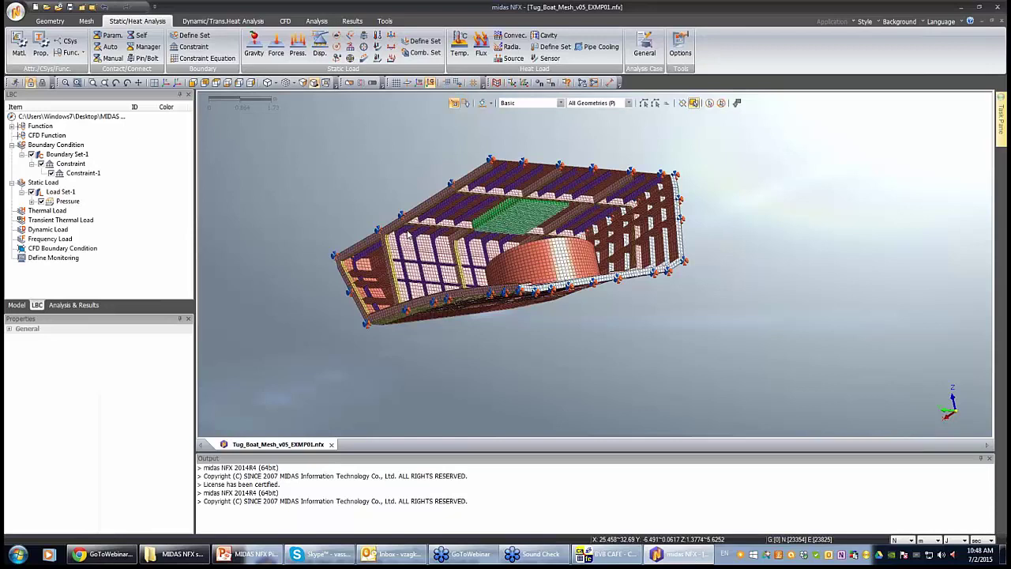
scroll(533, 245, up, 5)
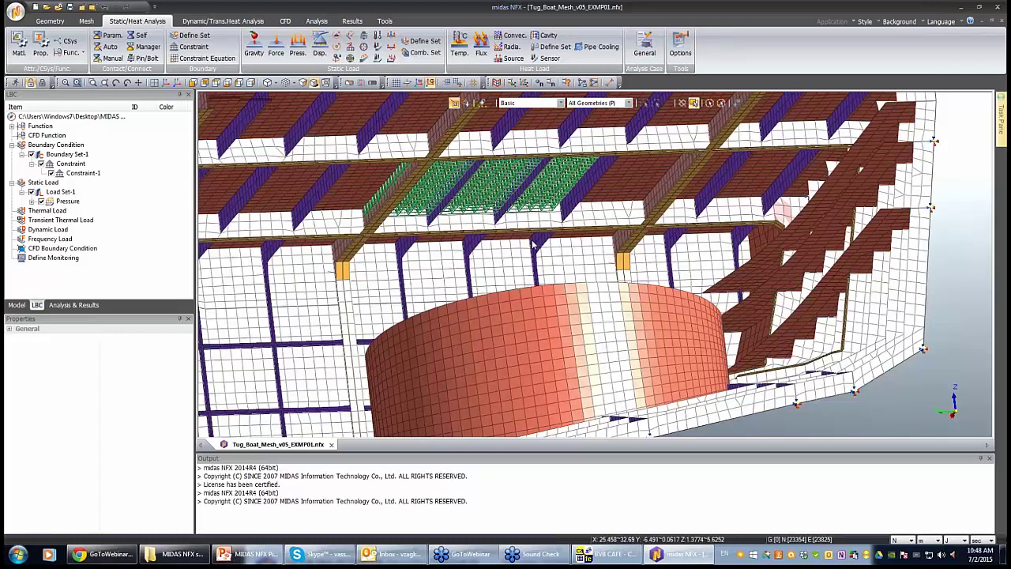
key(ctrl+f)
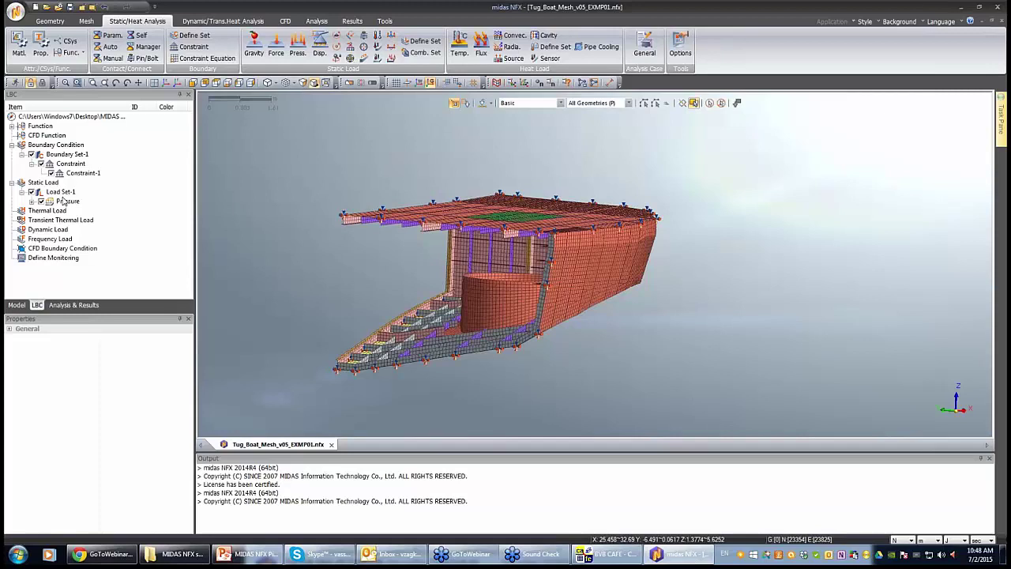
click(73, 304)
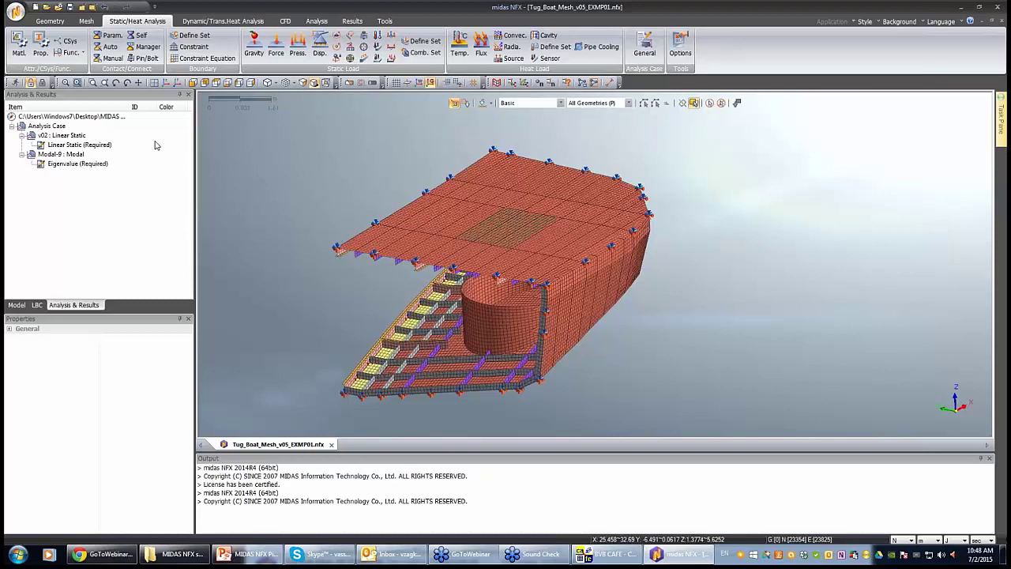
Review the Loads/B.C. and Analysis/Results options, including 7 processors and GPU acceleration, without changing anything.
click(155, 144)
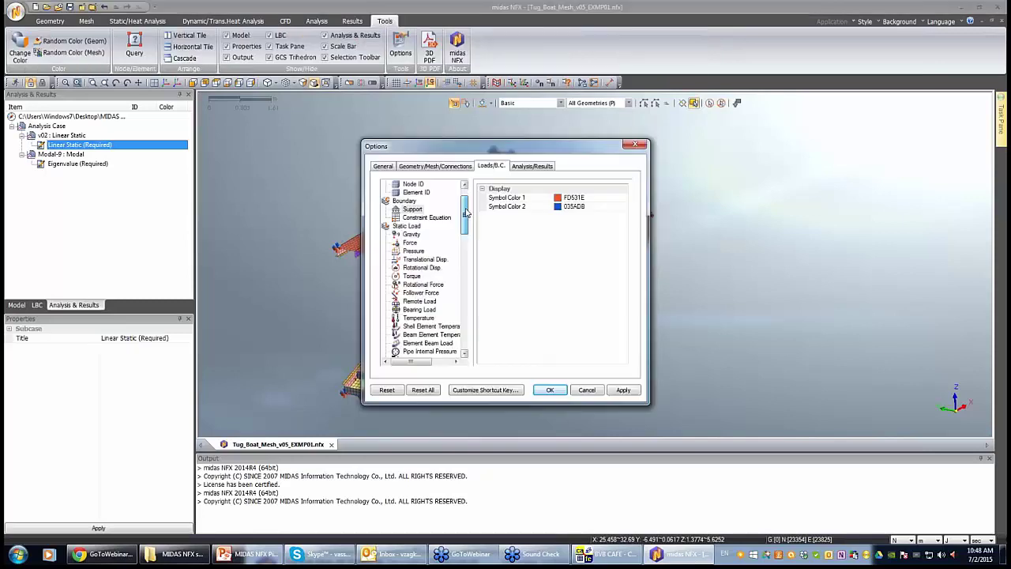
click(418, 317)
drag(465, 211, 466, 253)
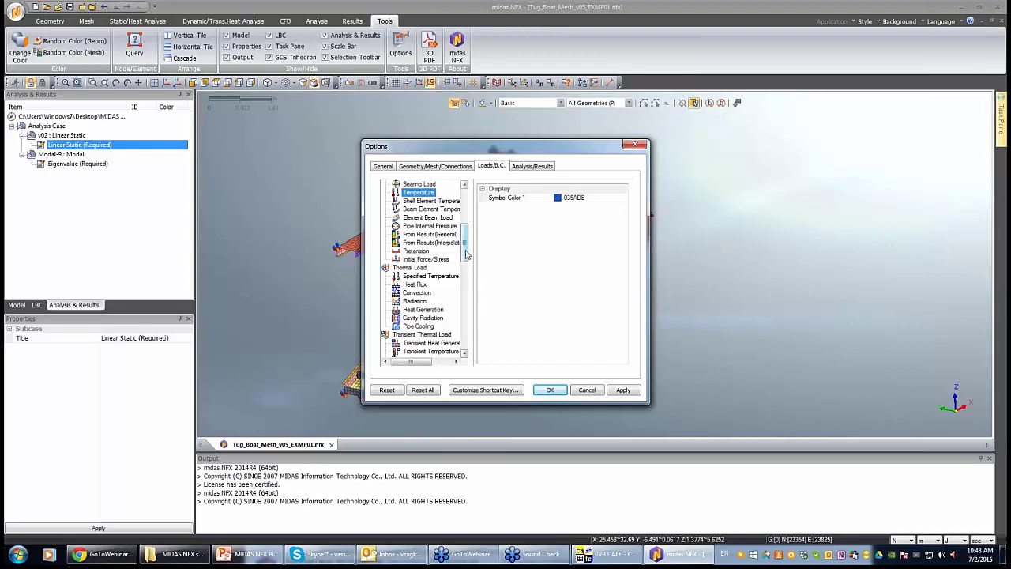
click(531, 166)
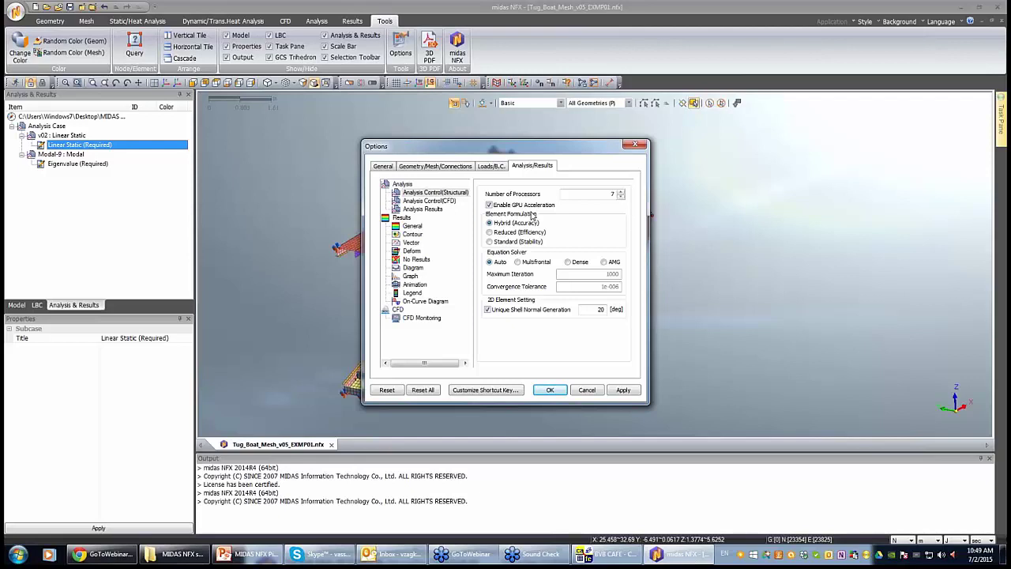
click(594, 396)
Display the linear static TOTAL TRANSLATION contour, peaking near 1.86e-003 m mid-deck.
click(593, 392)
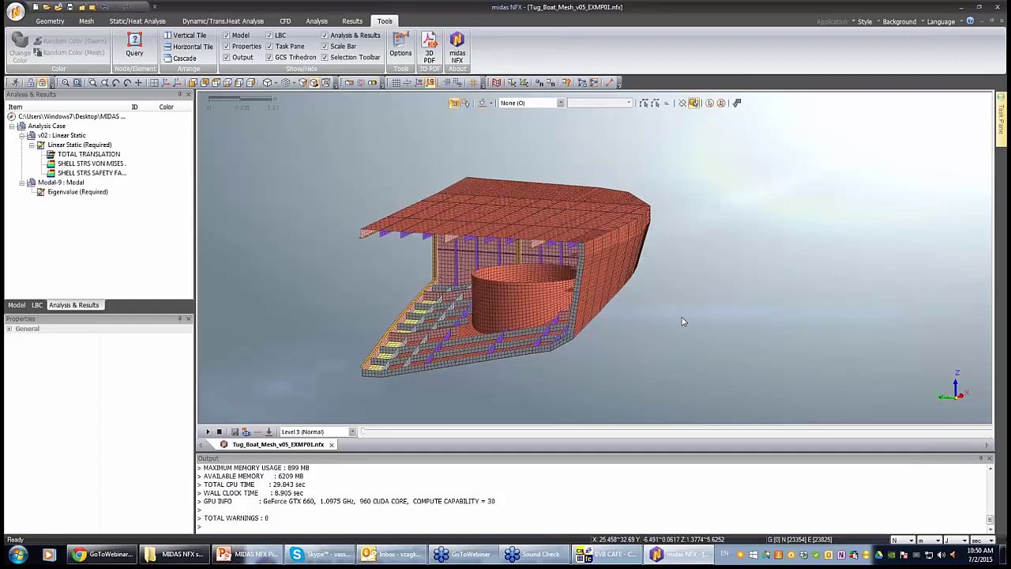
middle_drag(683, 321, 645, 354)
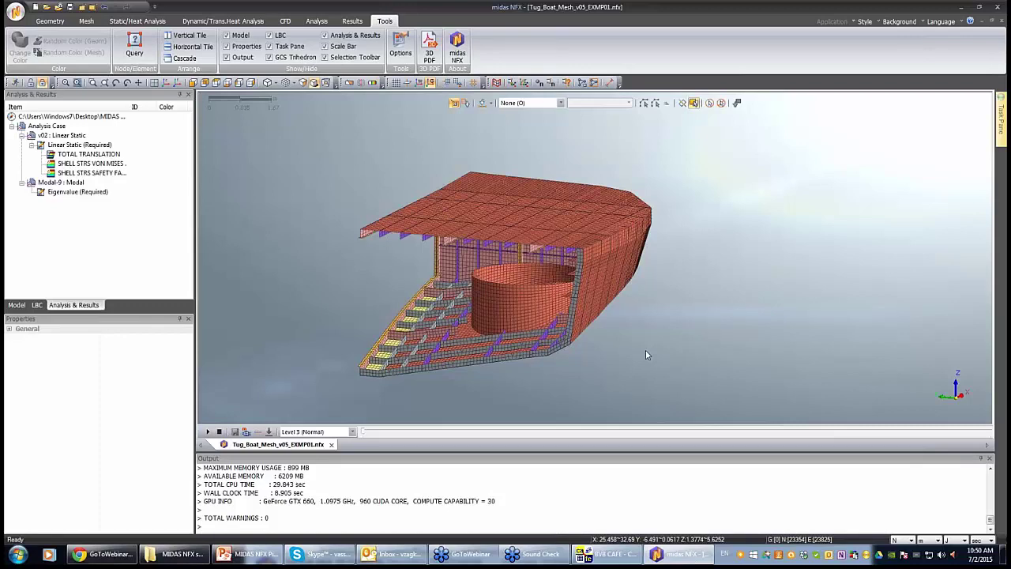
scroll(541, 344, up, 3)
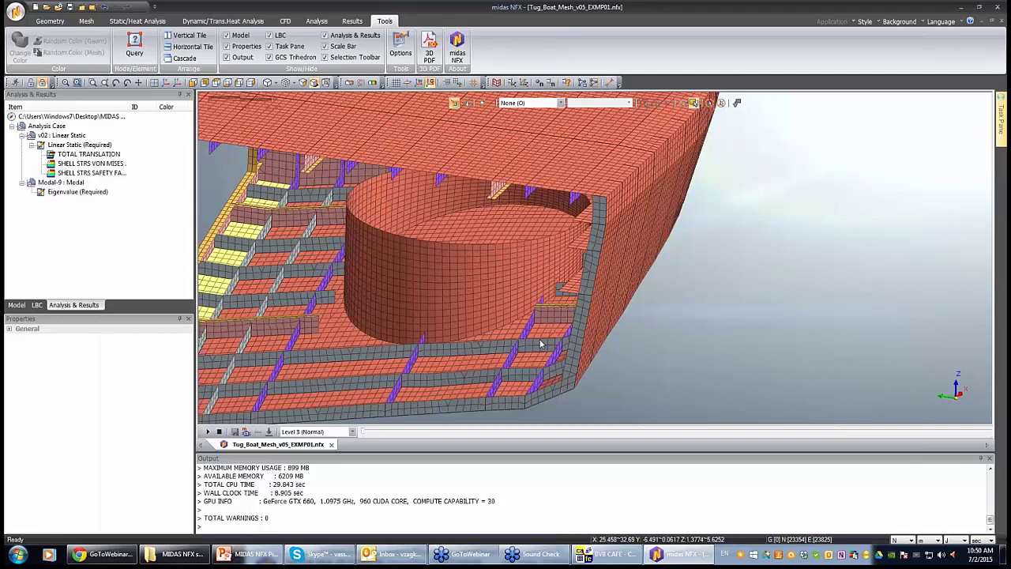
double_click(67, 154)
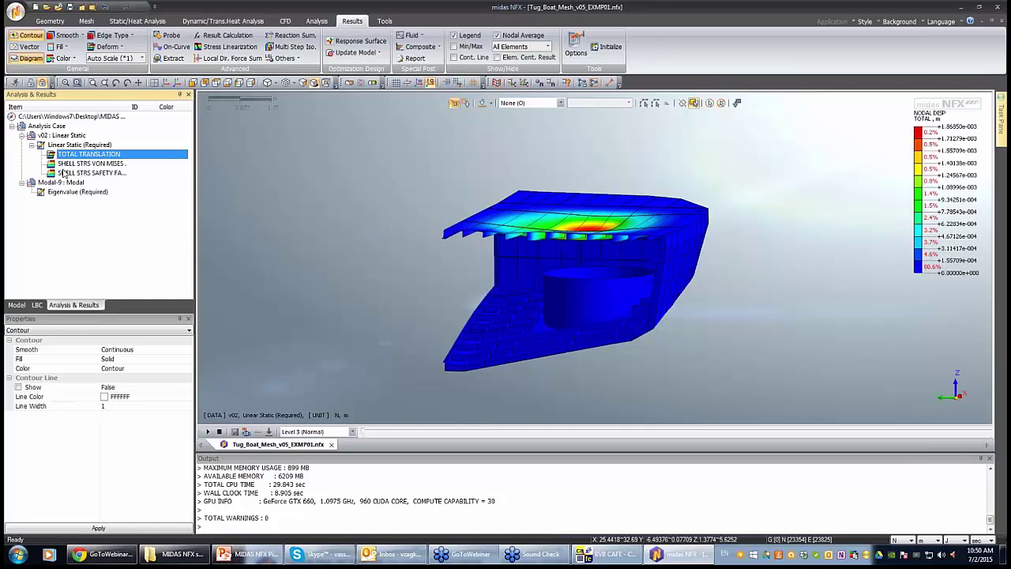
Animate the total translation deformation and view the deck's displacement hot spot from above.
middle_drag(632, 315, 698, 282)
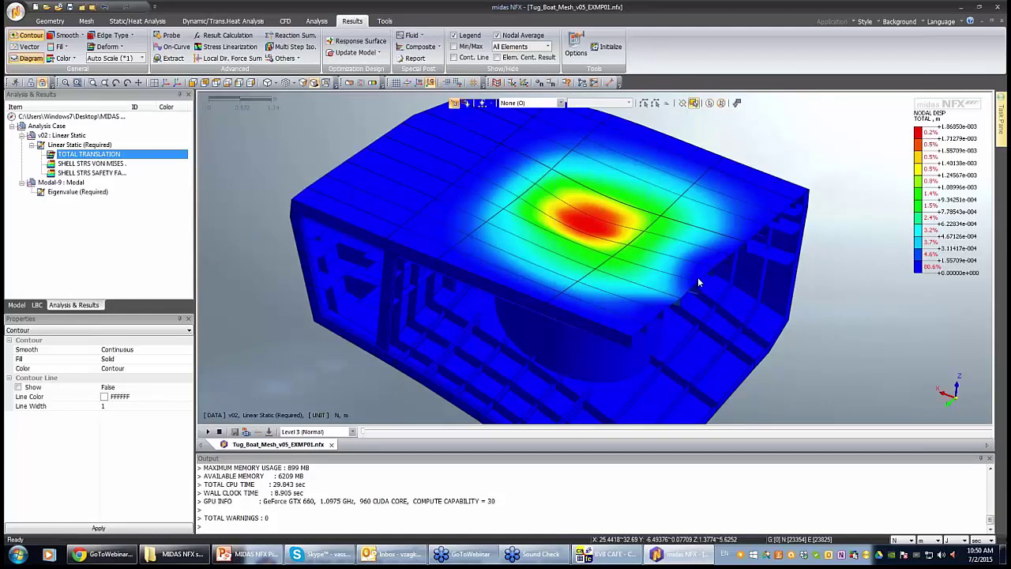
middle_drag(698, 282, 675, 147)
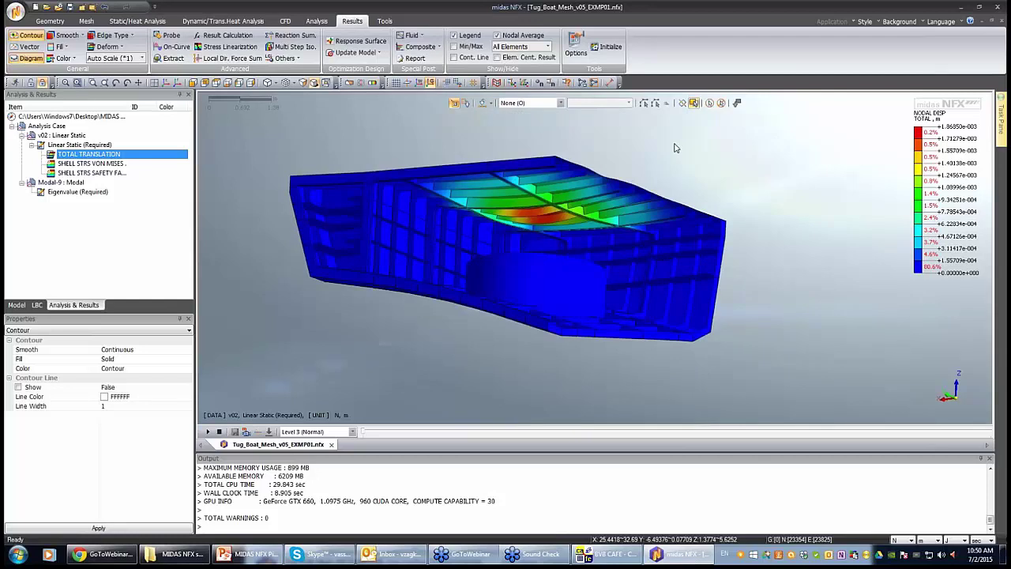
middle_drag(676, 147, 695, 277)
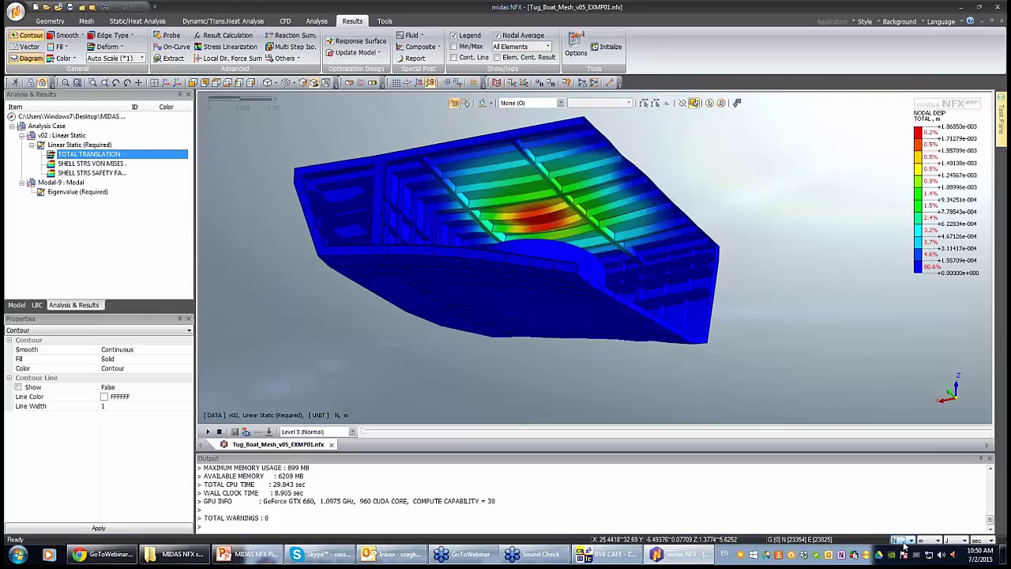
click(207, 431)
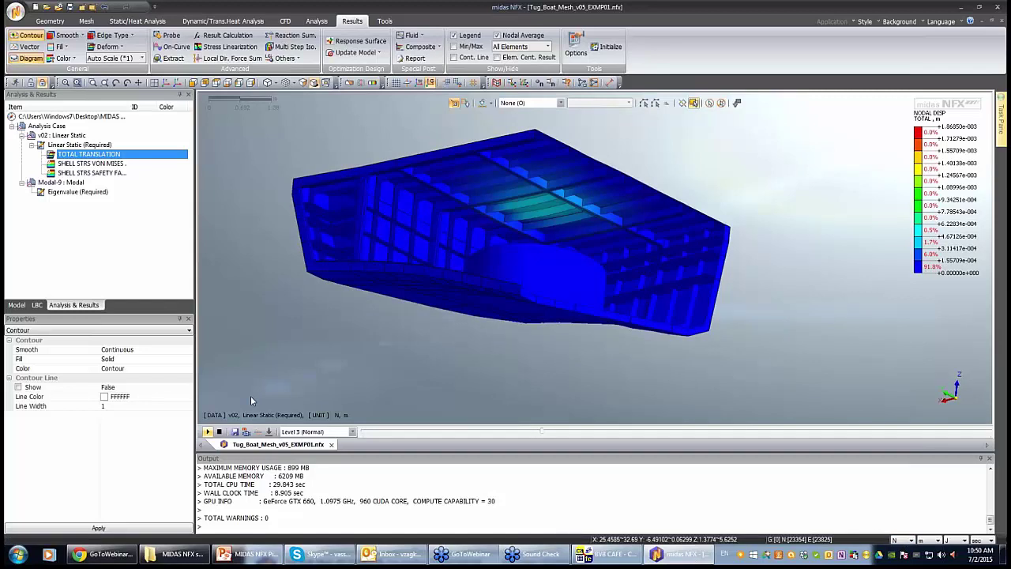
middle_drag(251, 395, 496, 336)
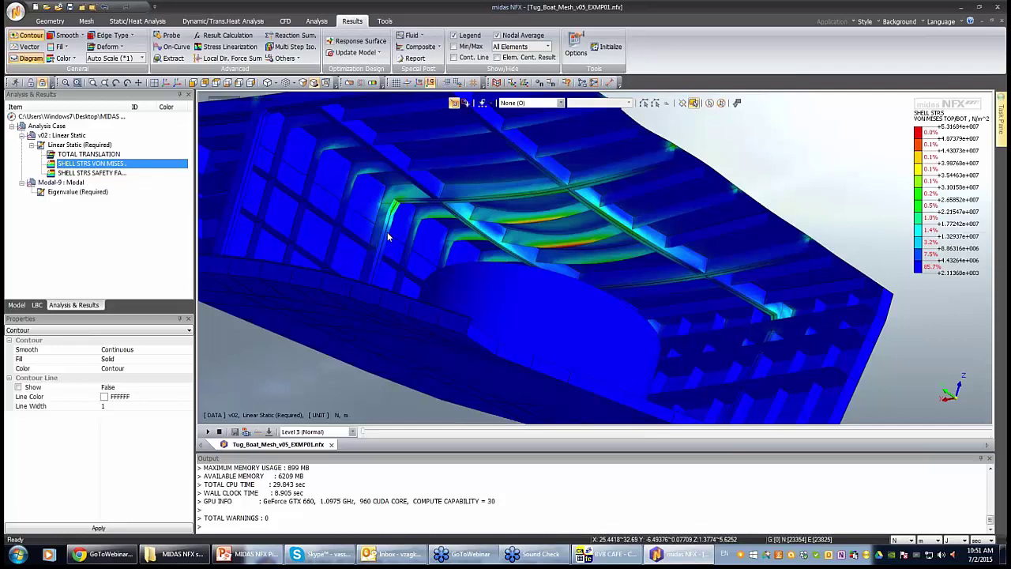
Animate the shell von Mises stress result while orbiting between interior, deck-top and low side views.
middle_drag(387, 232, 469, 318)
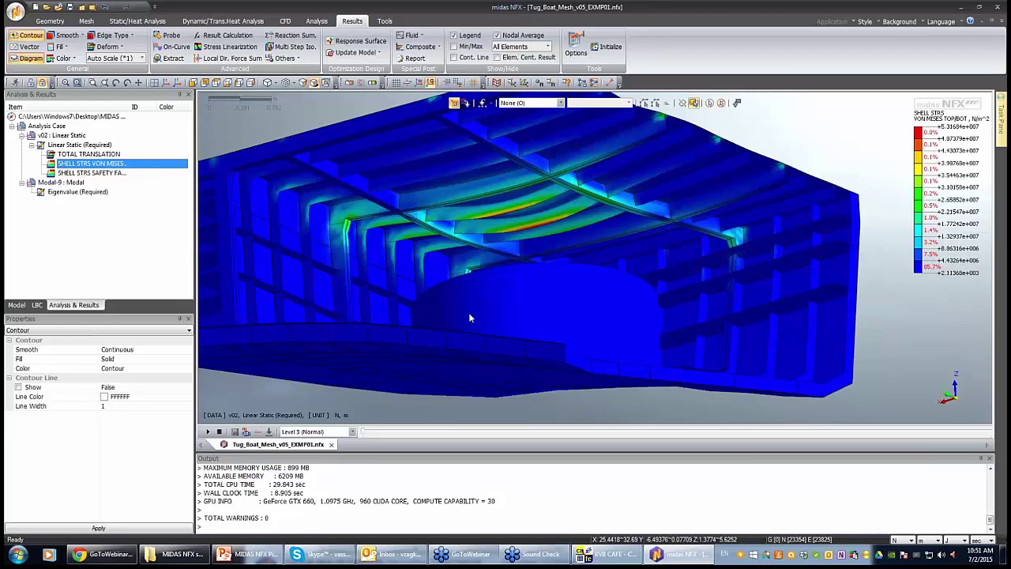
middle_drag(468, 317, 471, 303)
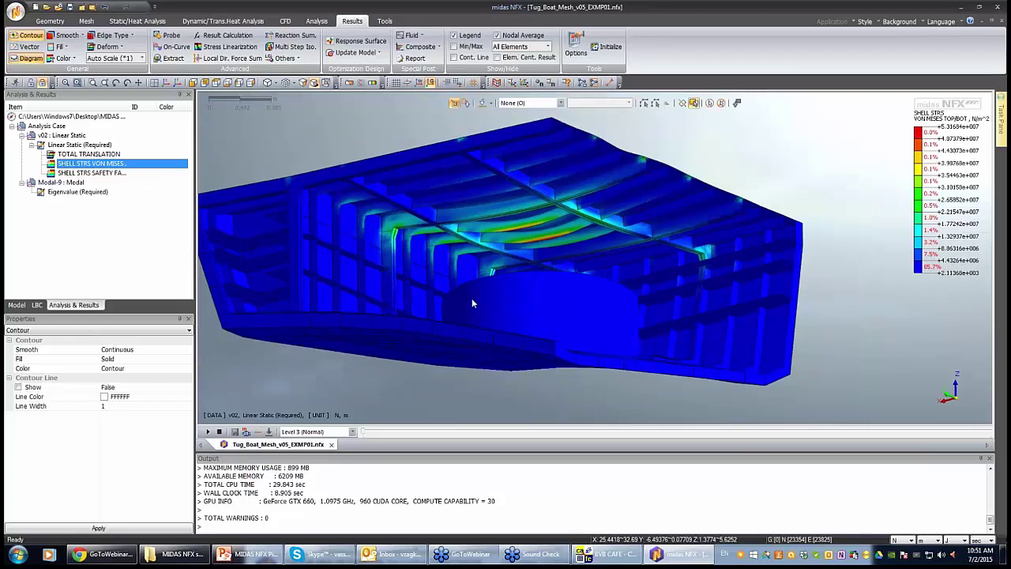
click(208, 431)
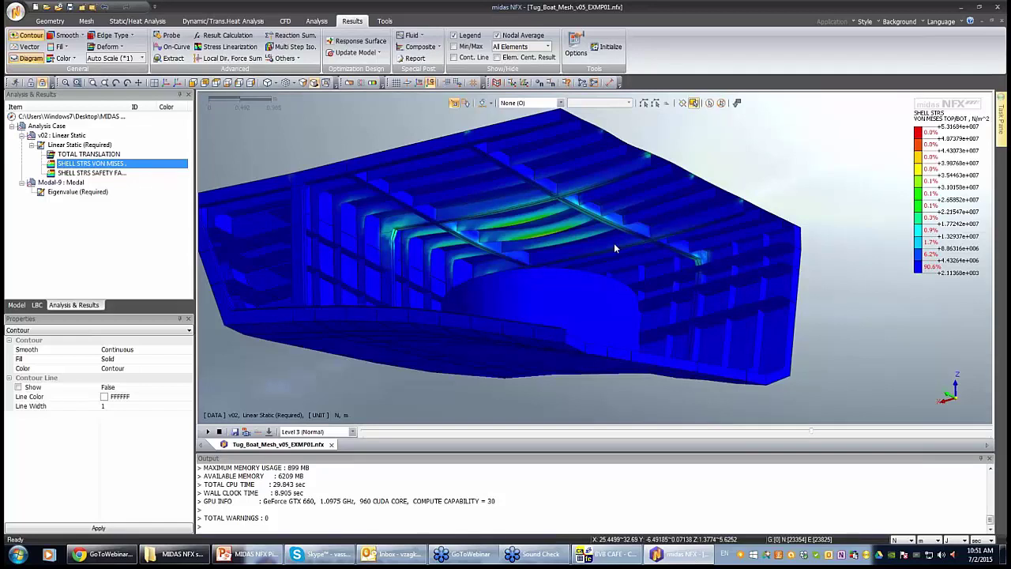
middle_drag(614, 243, 687, 230)
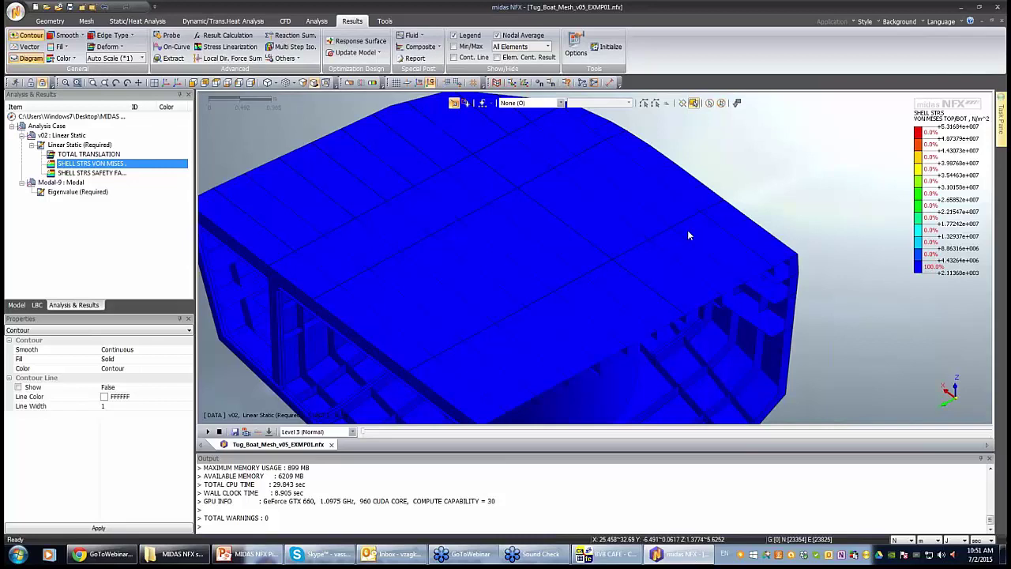
middle_drag(687, 230, 409, 322)
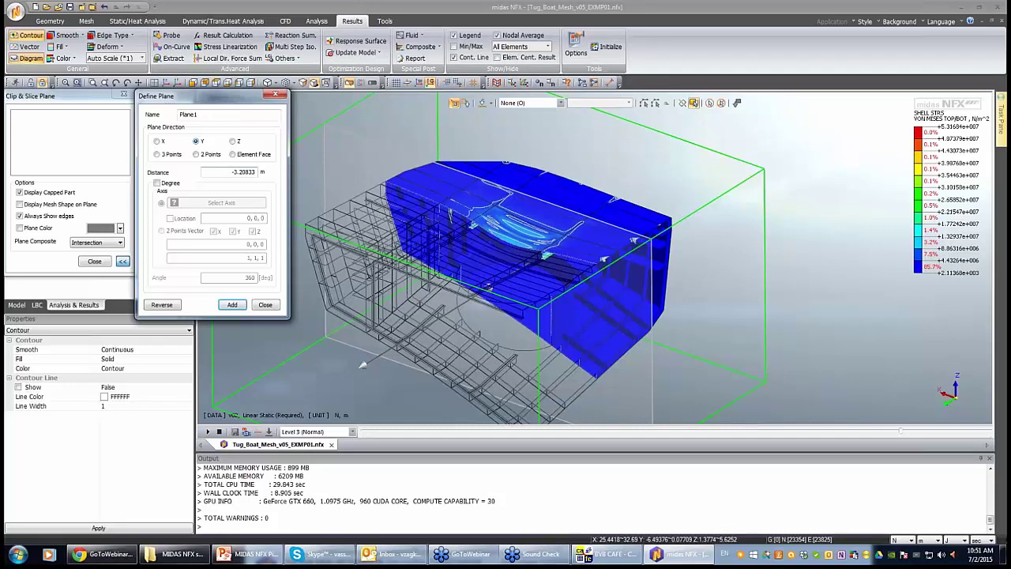
Add the Y-direction clipping plane Plane1 and zoom onto the highly stressed deck beam at the cut.
click(232, 304)
click(233, 141)
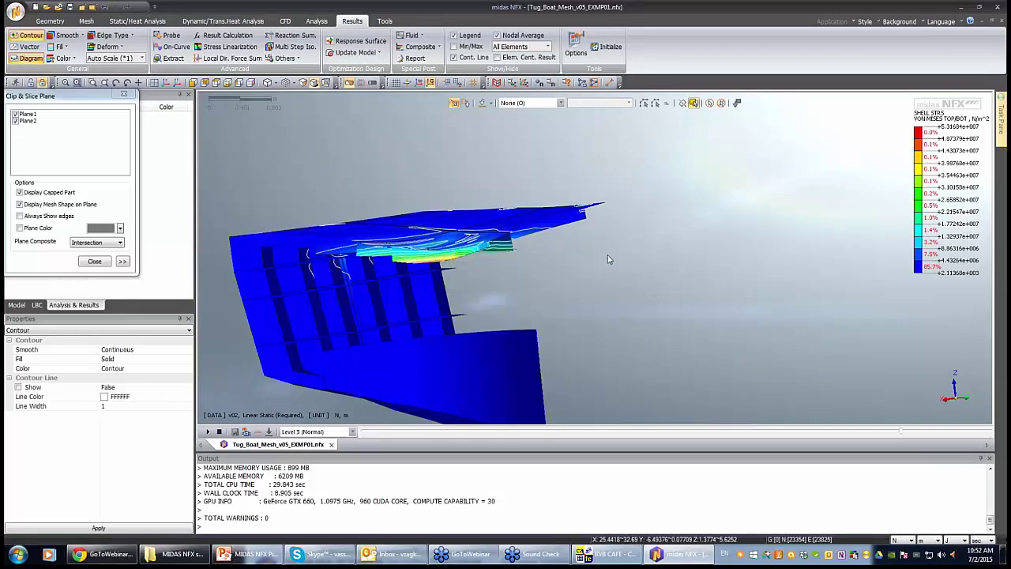
middle_drag(608, 259, 448, 297)
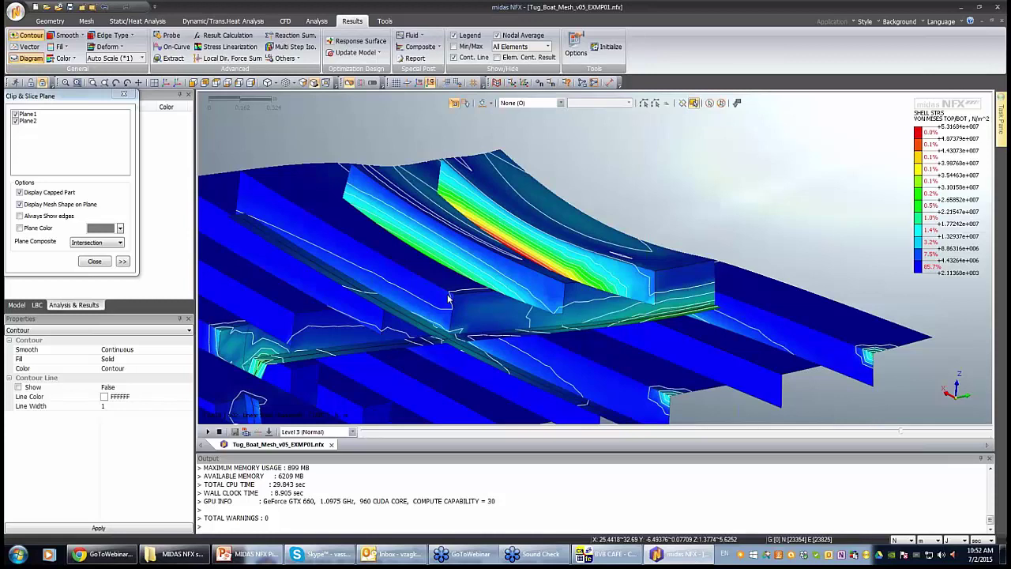
middle_drag(447, 299, 426, 294)
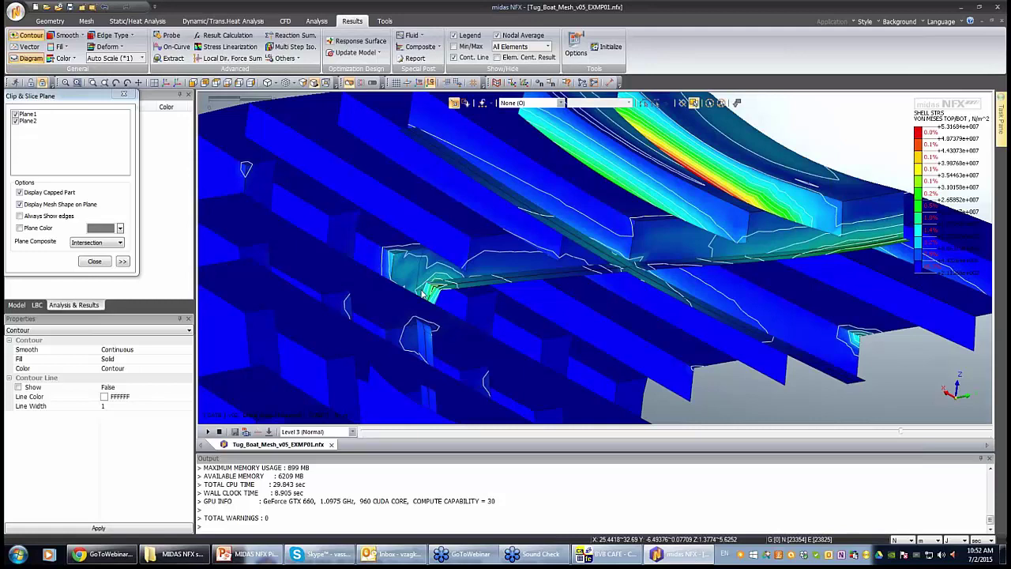
scroll(479, 345, down, 3)
Close the clipping plane settings and view the hull from the side.
key(Escape)
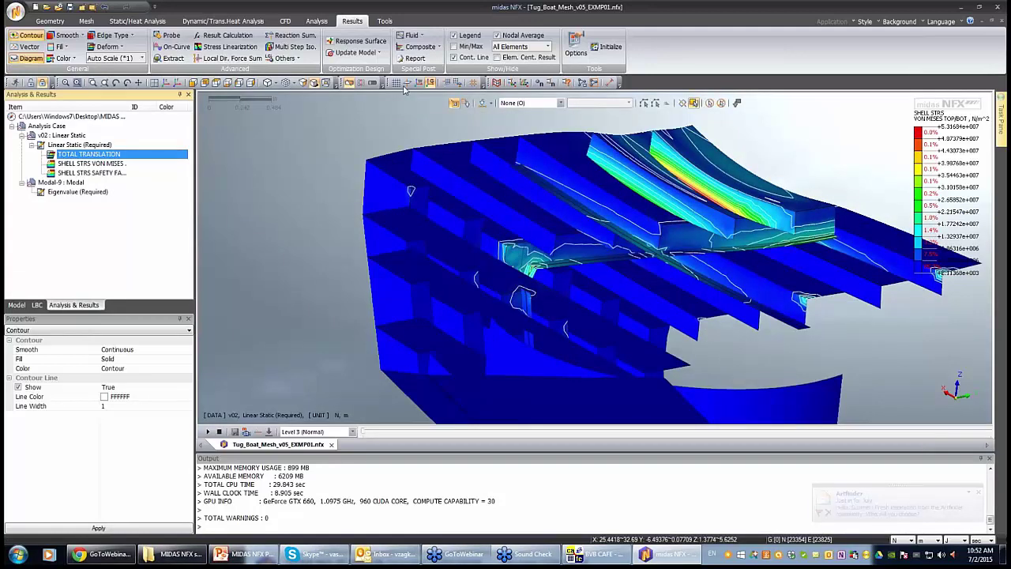
click(348, 83)
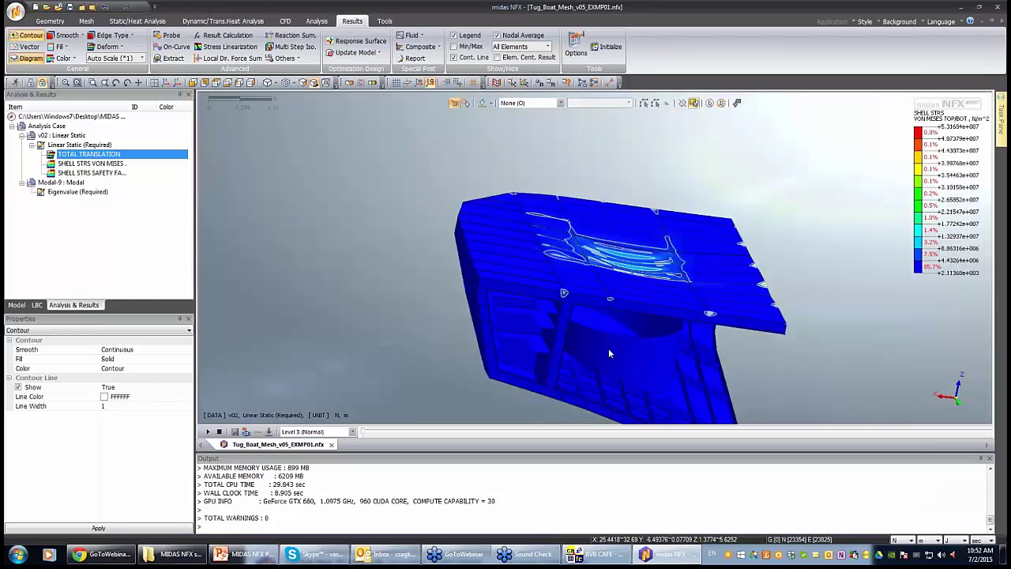
middle_drag(608, 353, 249, 189)
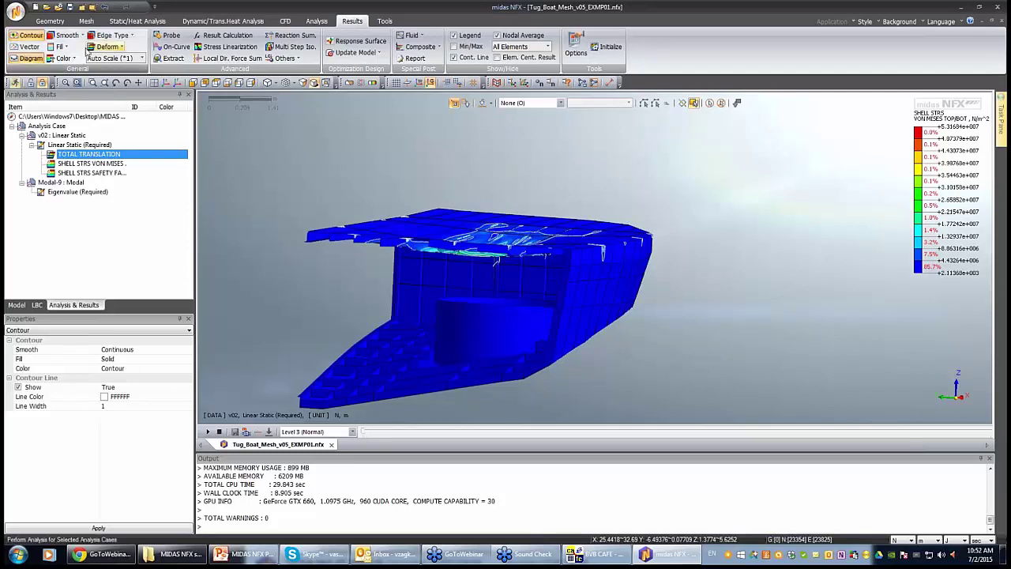
Return from the Linear Static results to modeling mode and look down on the deck mesh.
click(31, 83)
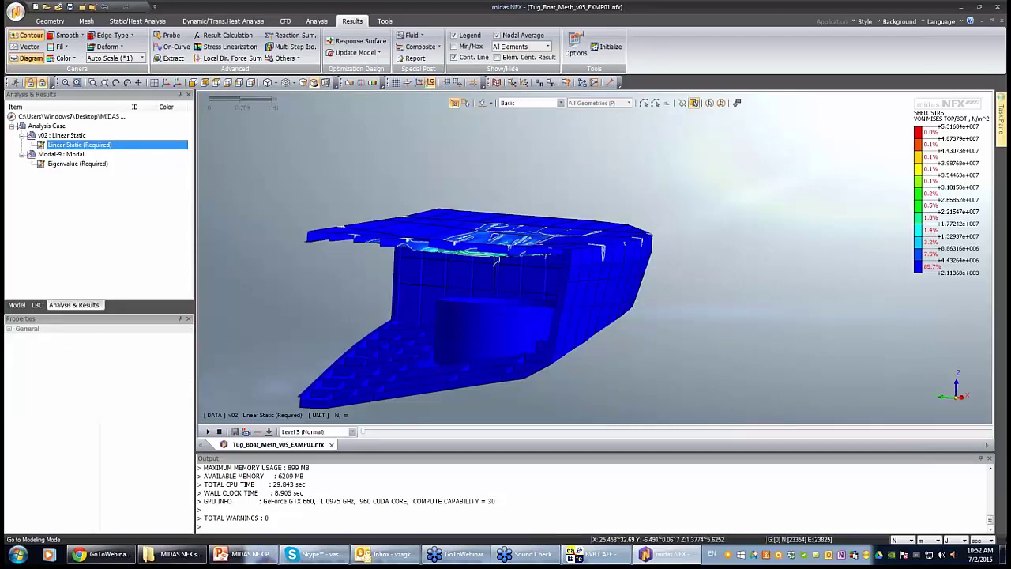
click(35, 84)
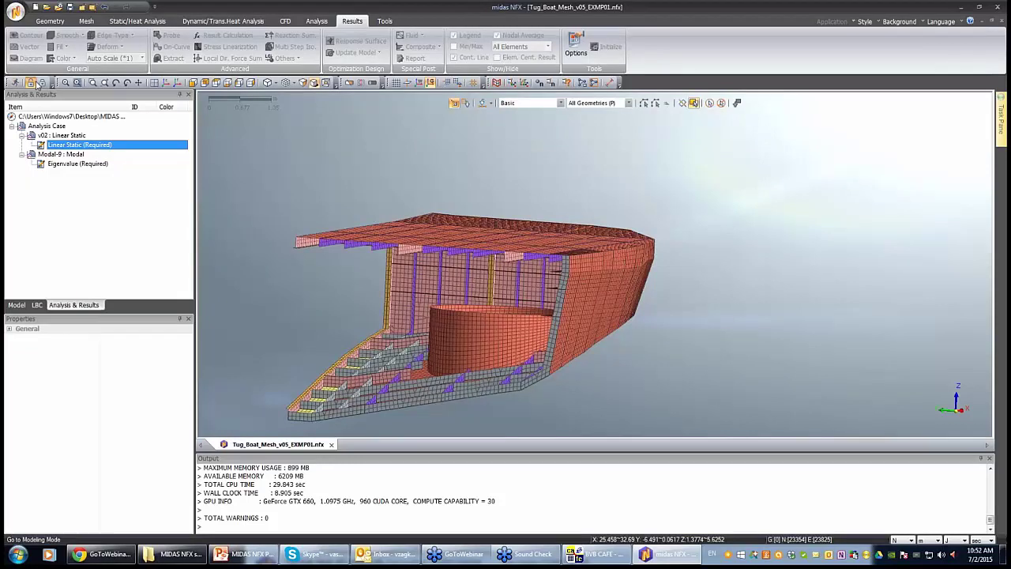
middle_drag(442, 253, 602, 336)
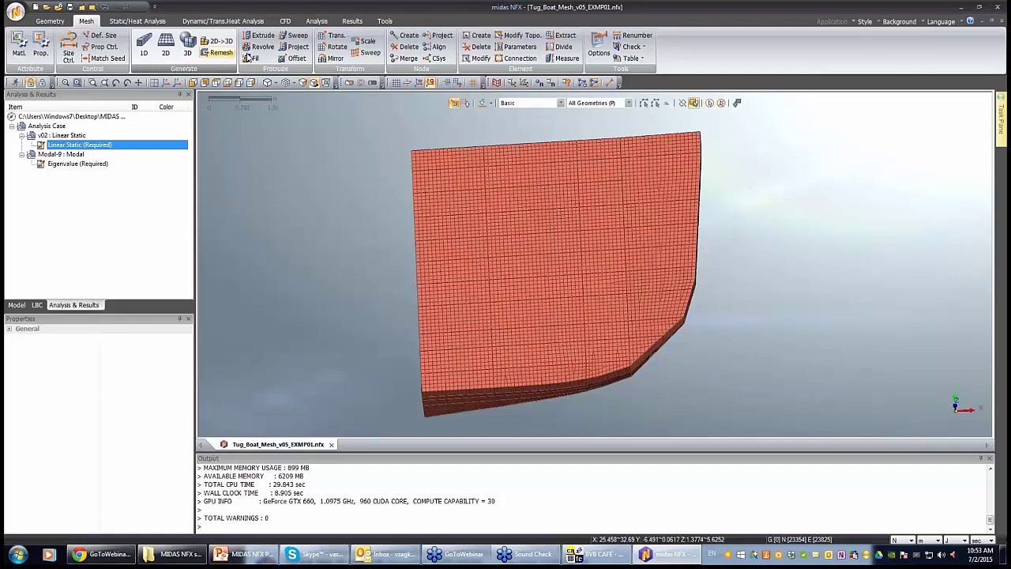
Measure the existing element size on the hull plate from the remesh settings.
click(217, 52)
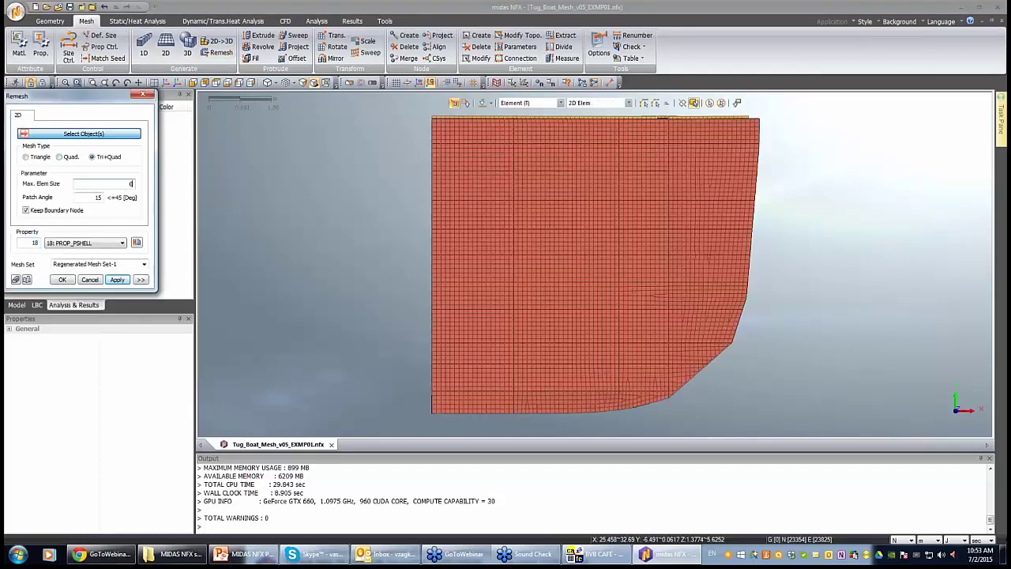
click(610, 84)
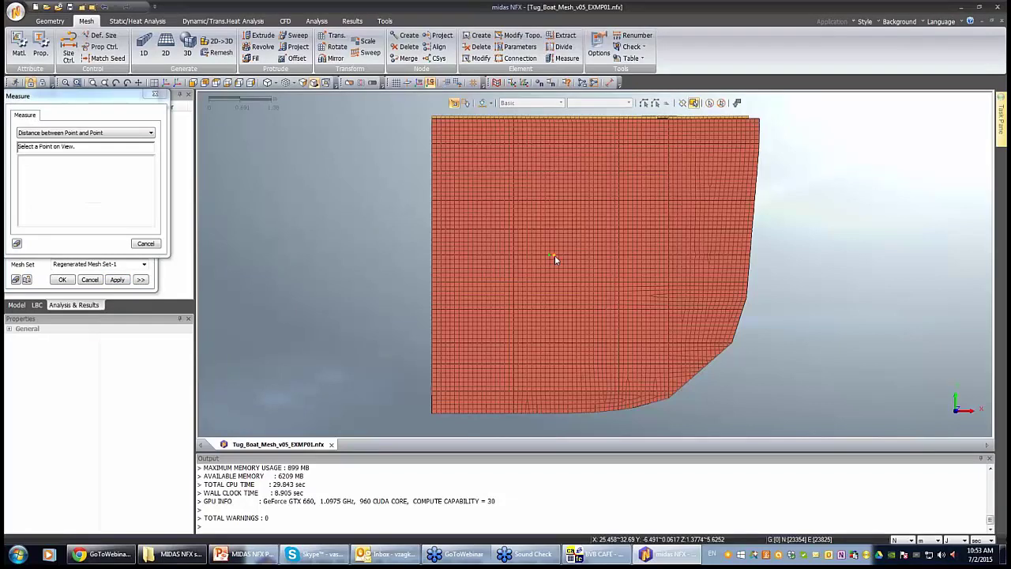
click(554, 257)
scroll(554, 257, up, 1)
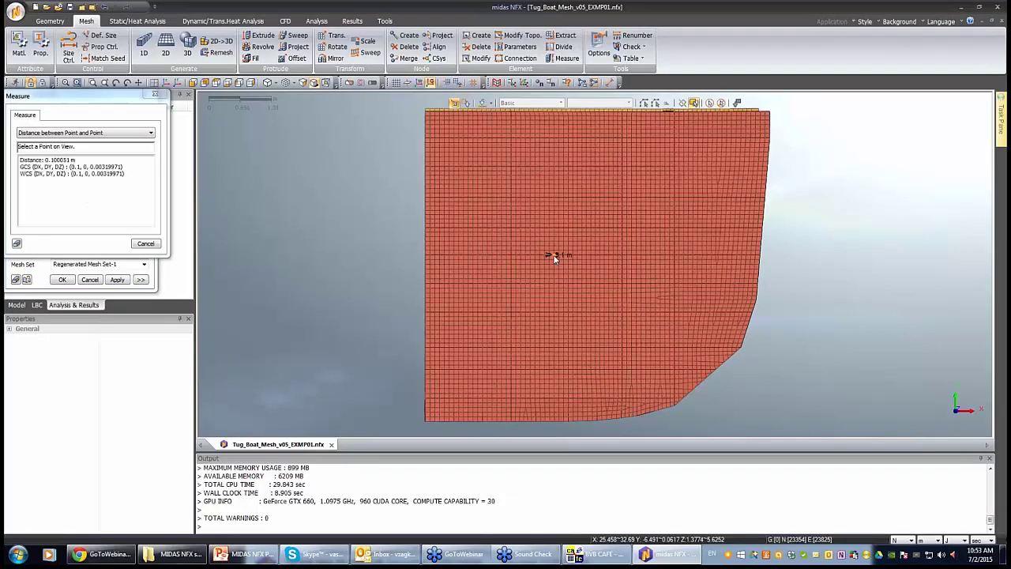
scroll(458, 282, down, 2)
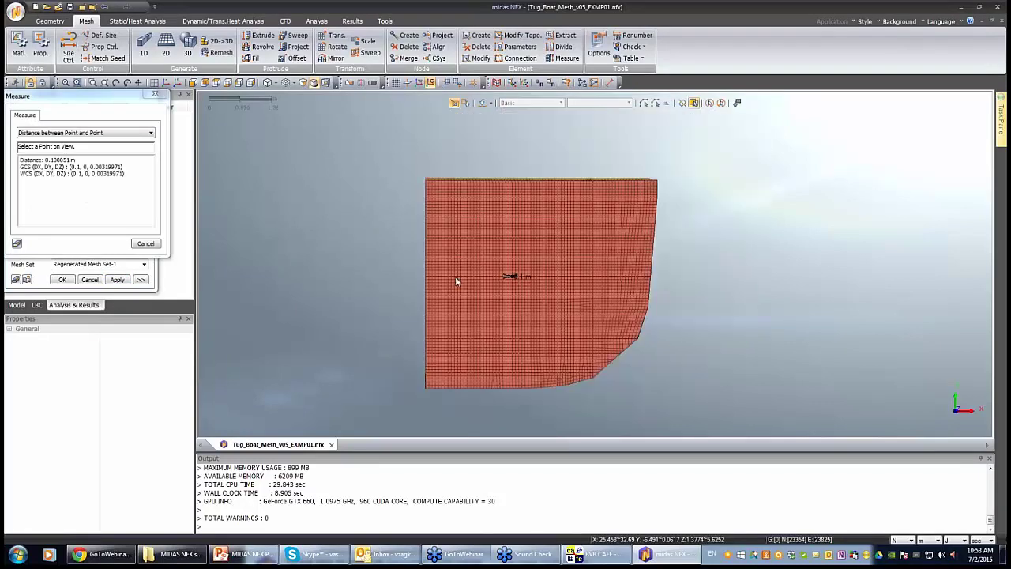
click(146, 243)
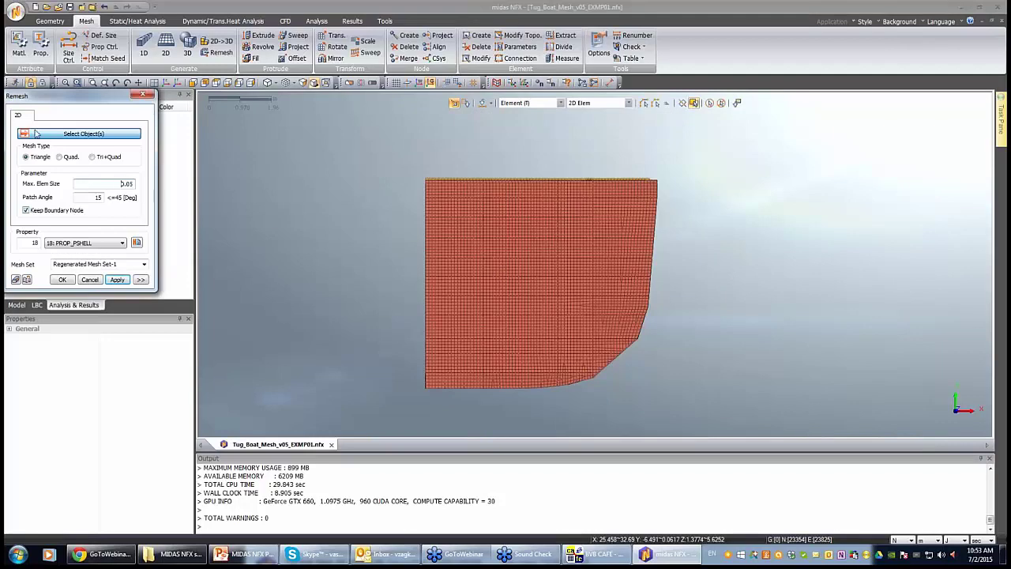
Trial-remesh a plate patch with mixed triangle and quad elements, then undo it.
click(94, 158)
drag(486, 304, 553, 244)
click(117, 279)
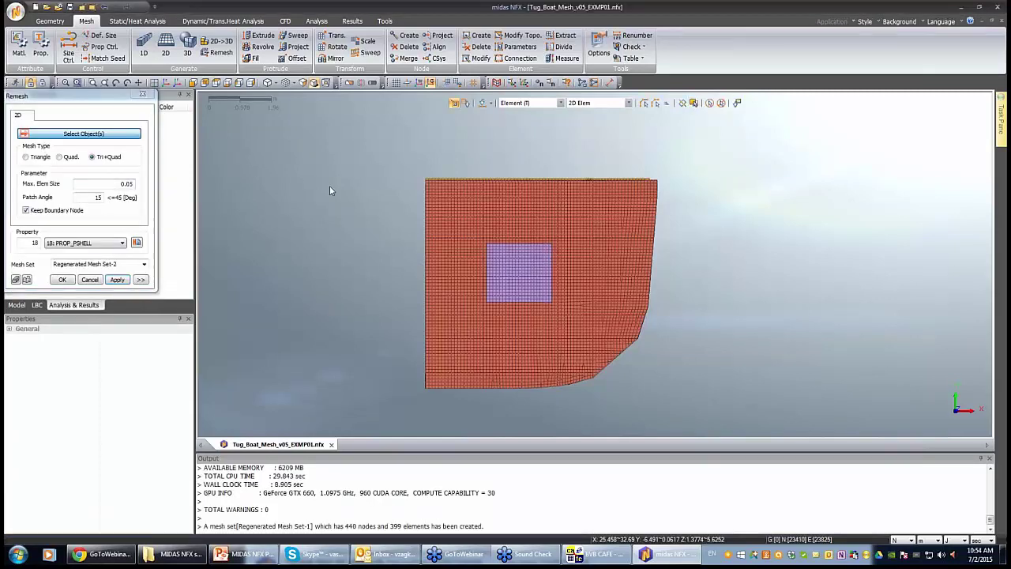
click(103, 6)
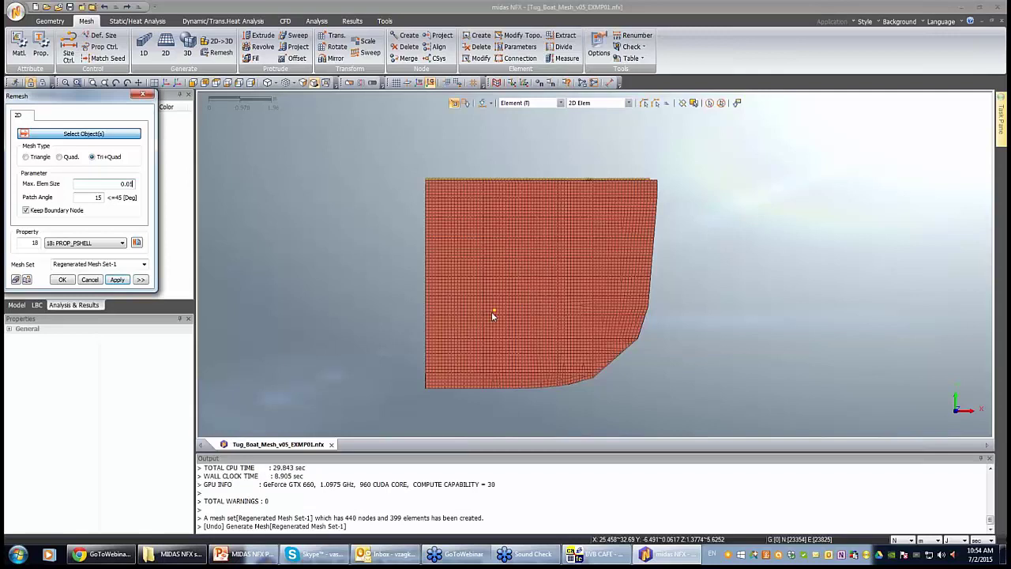
Remesh a 1067-element mid-plate patch finer, inspect it, then undo the local remesh.
drag(491, 311, 565, 256)
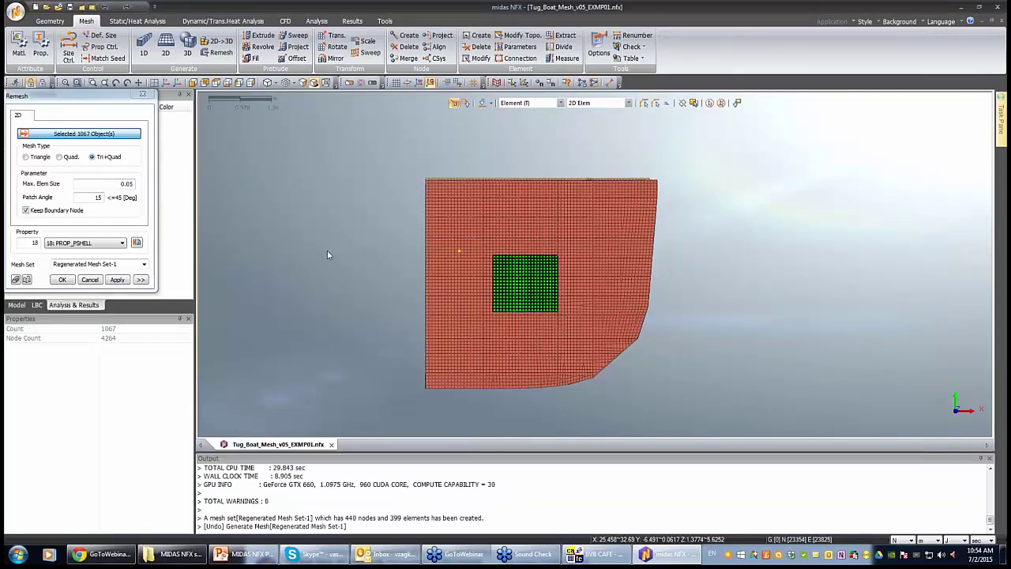
key(Return)
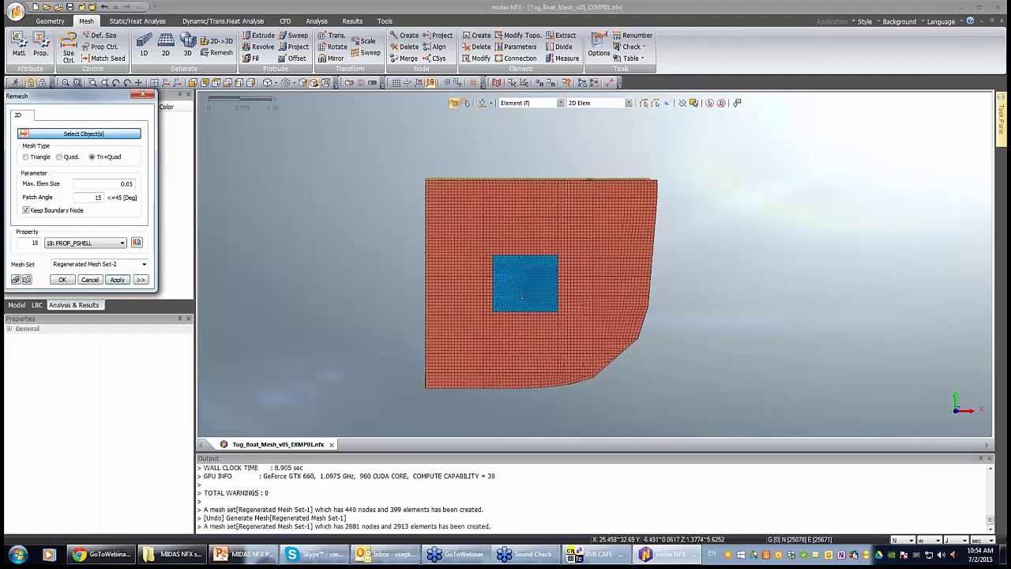
scroll(403, 297, up, 1)
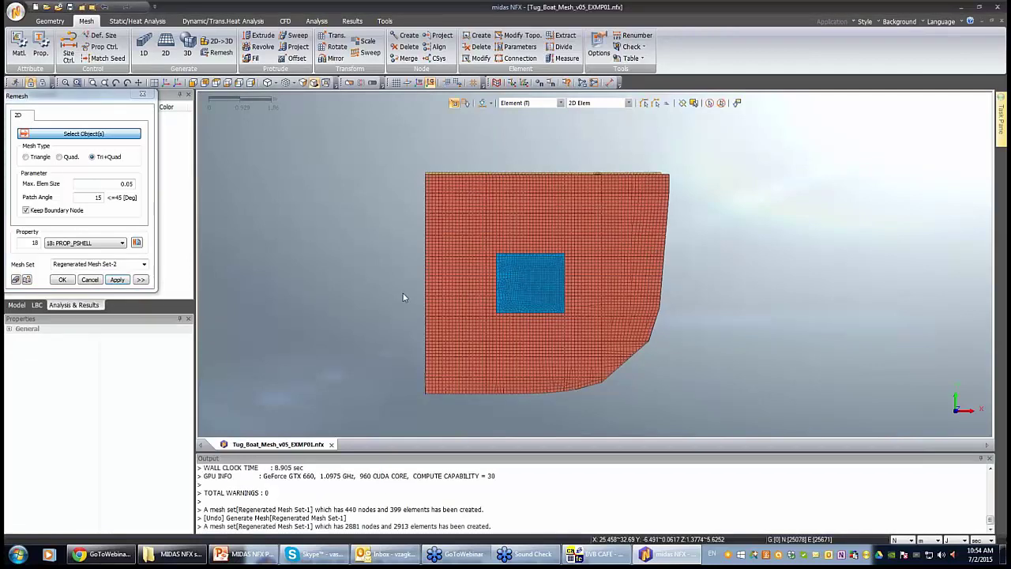
scroll(581, 341, up, 5)
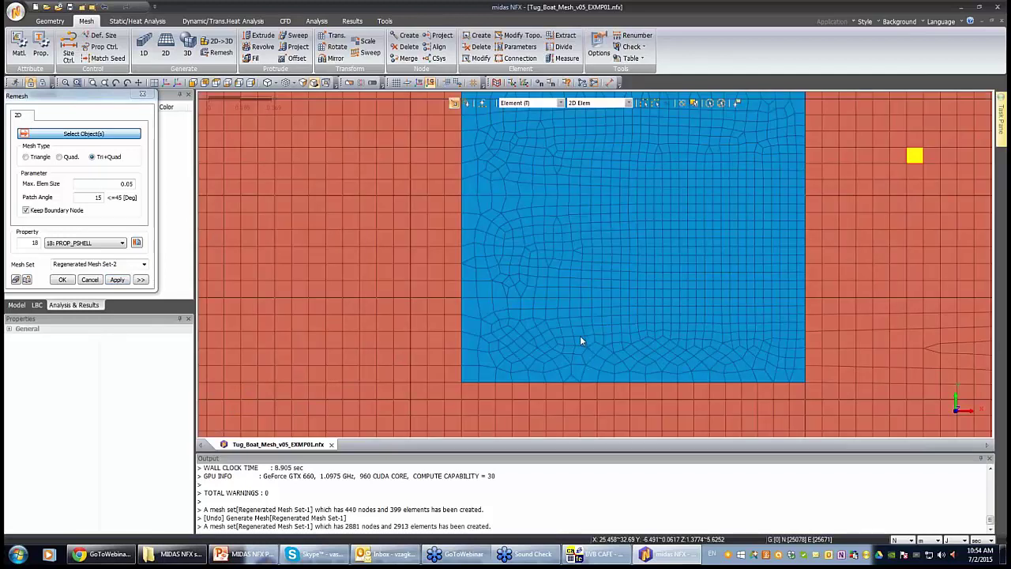
scroll(582, 340, down, 2)
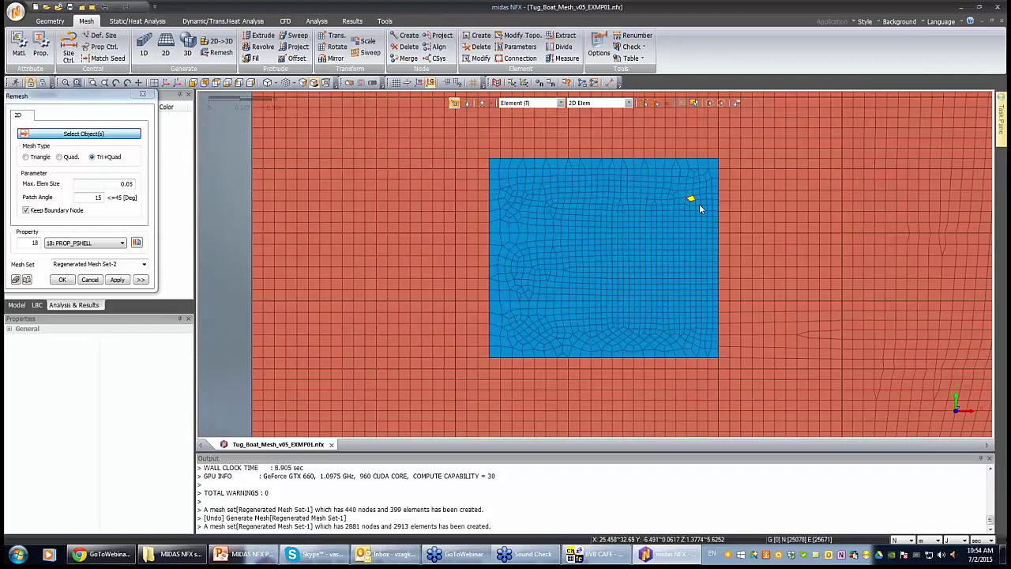
scroll(699, 208, down, 3)
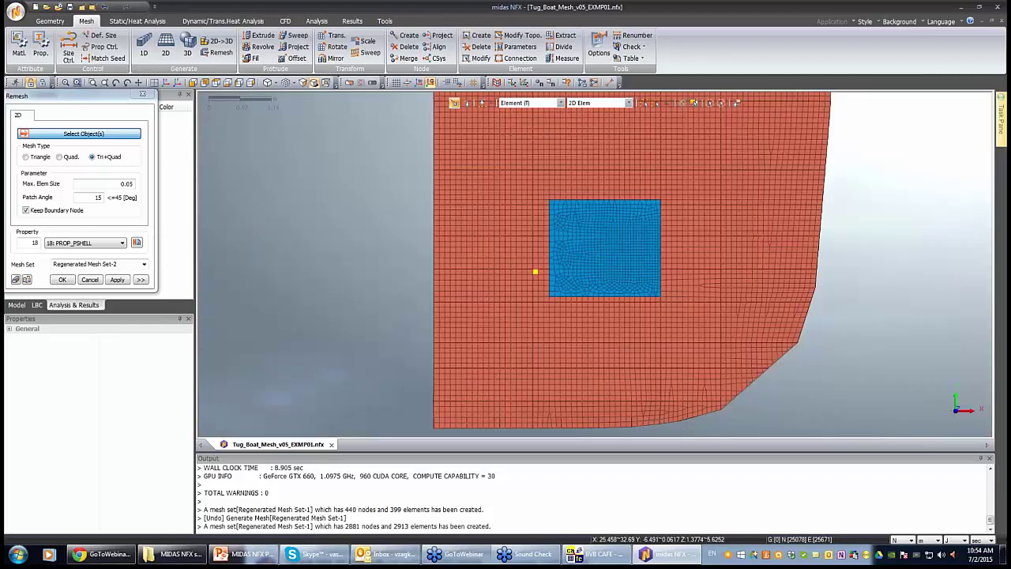
key(ctrl+z)
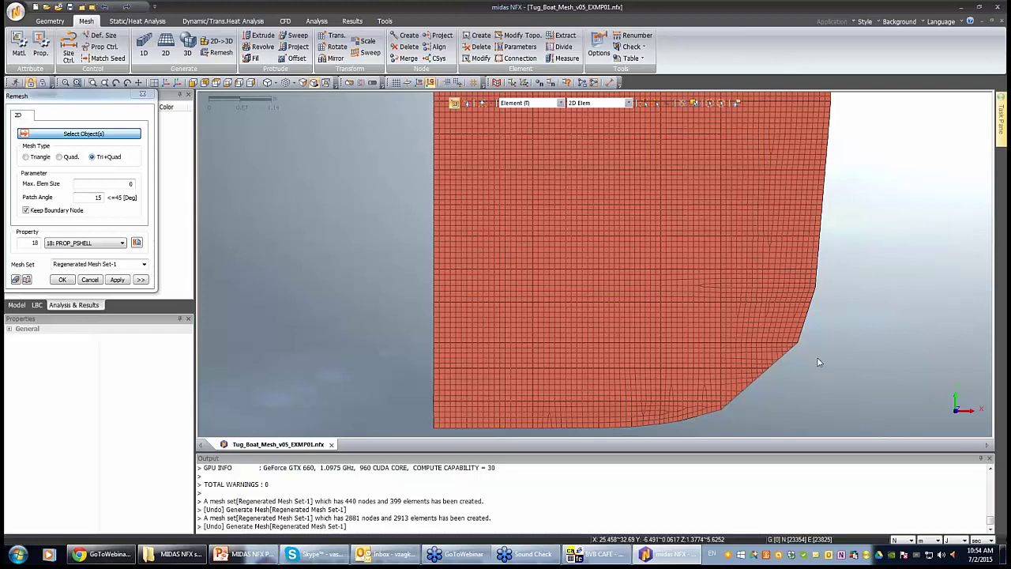
Orbit the hull mesh to show the bow side and move the remesh settings window aside.
middle_drag(817, 363, 829, 350)
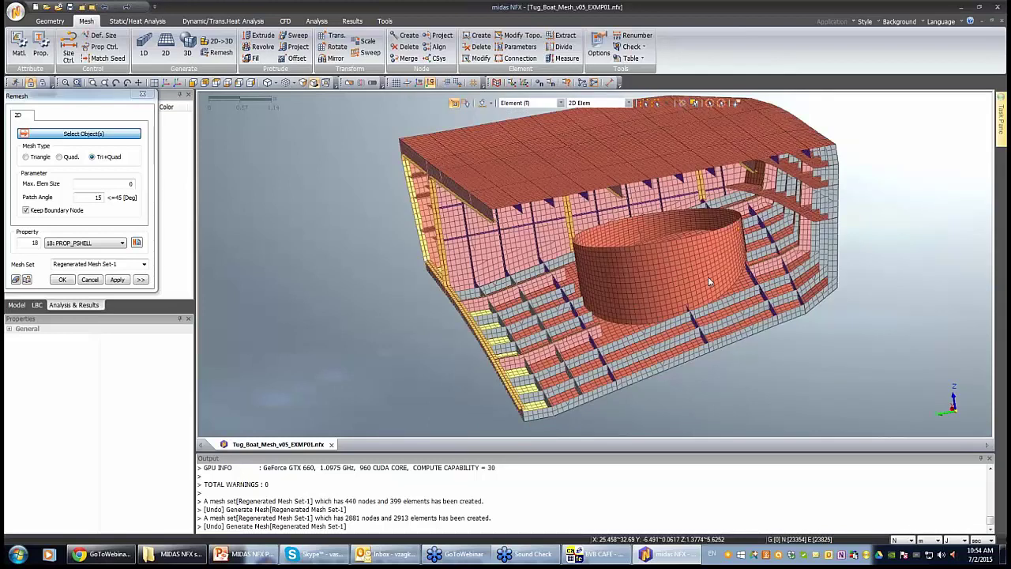
middle_drag(707, 276, 516, 384)
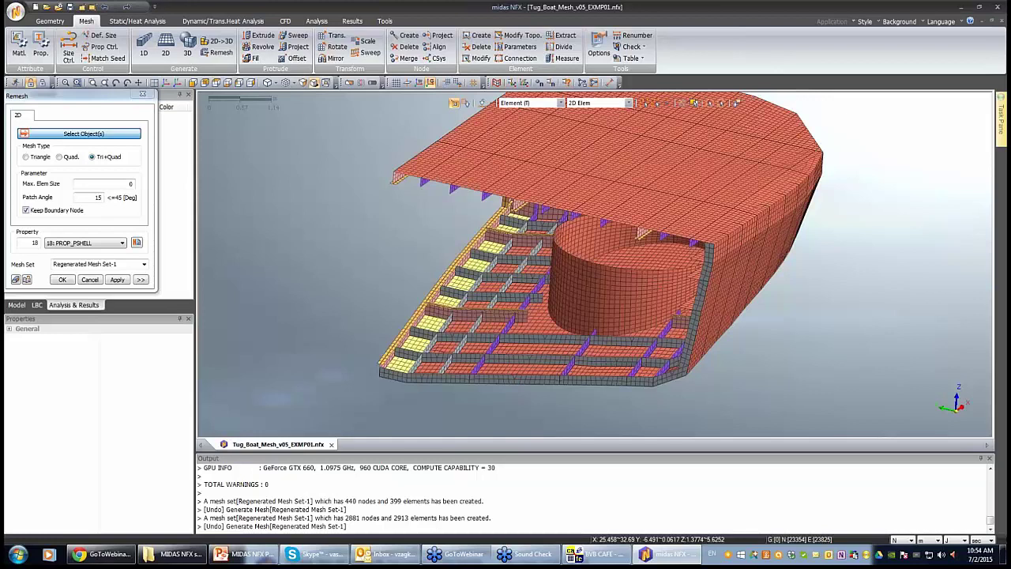
click(67, 95)
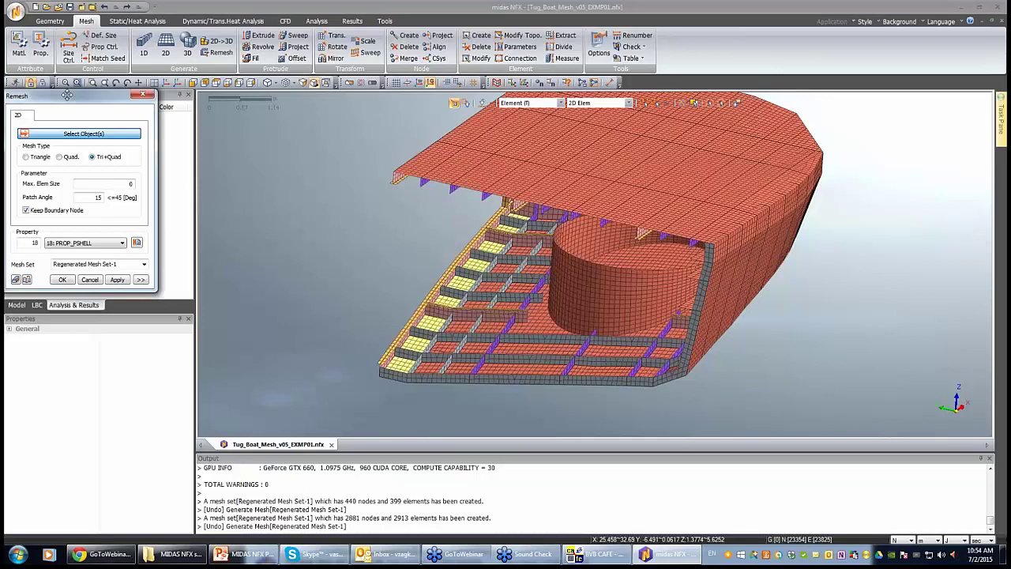
drag(67, 95, 70, 99)
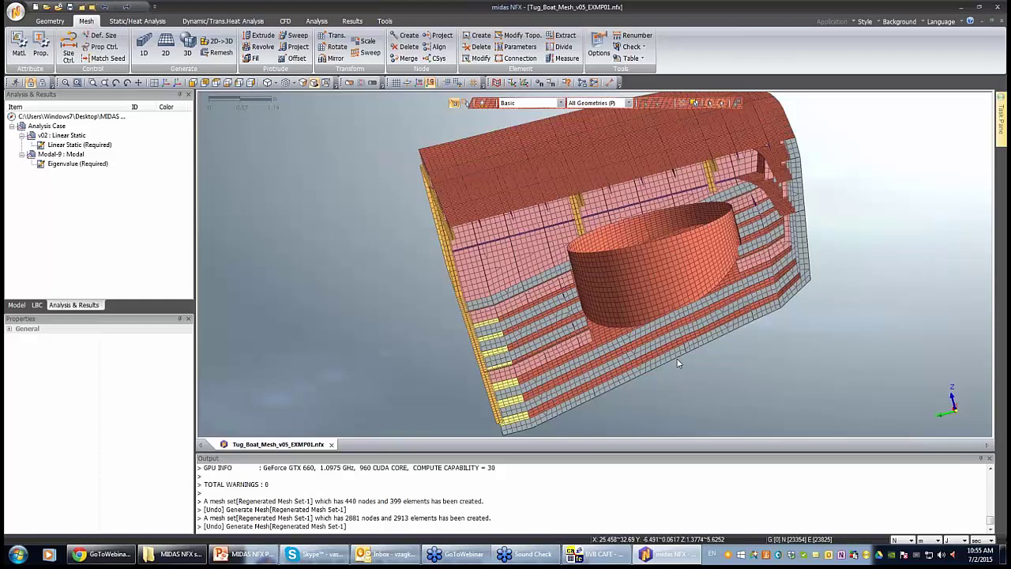
Solve the Modal-9 modal analysis case from the analysis tree.
right_click(46, 125)
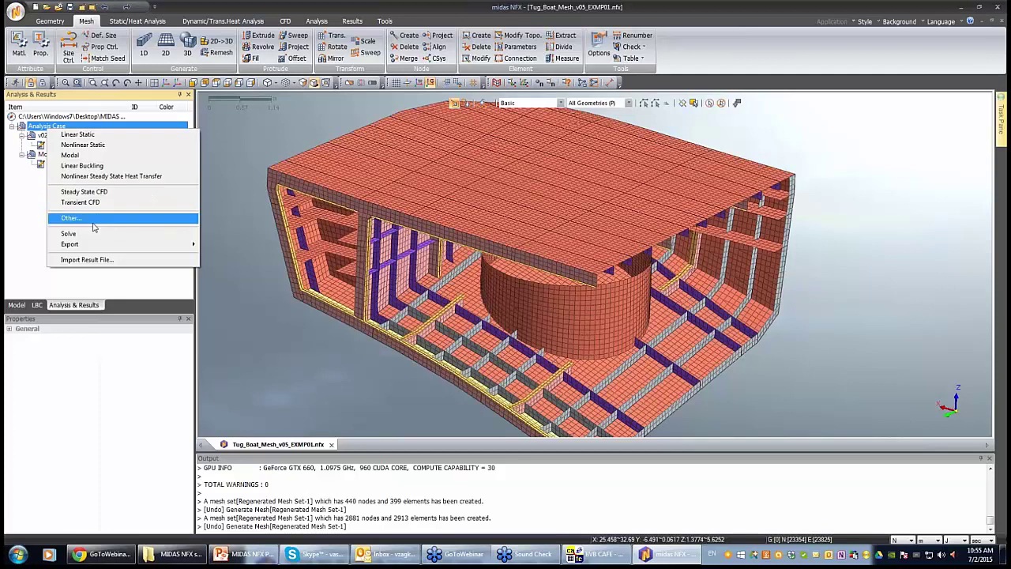
click(24, 193)
click(57, 155)
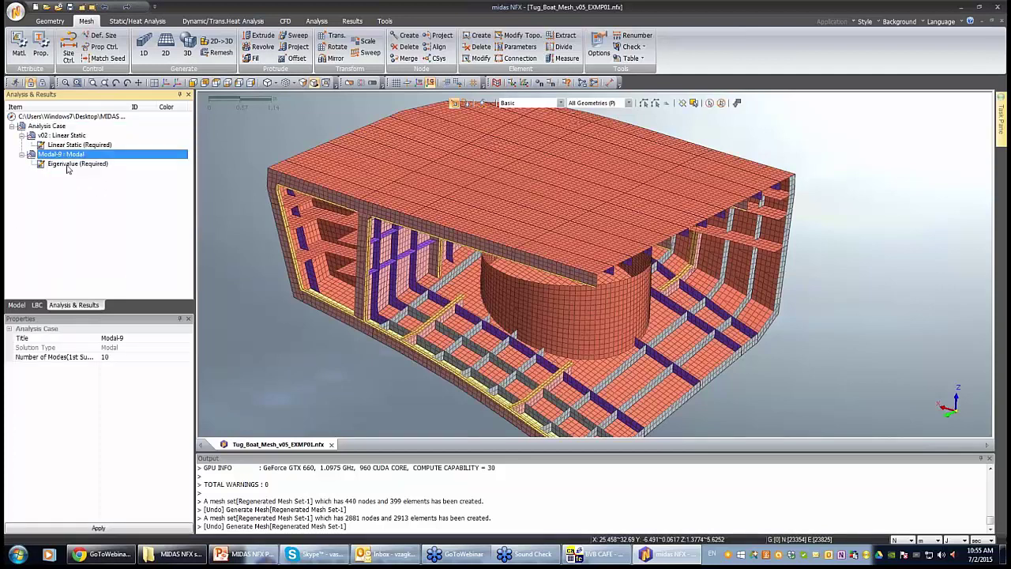
right_click(61, 160)
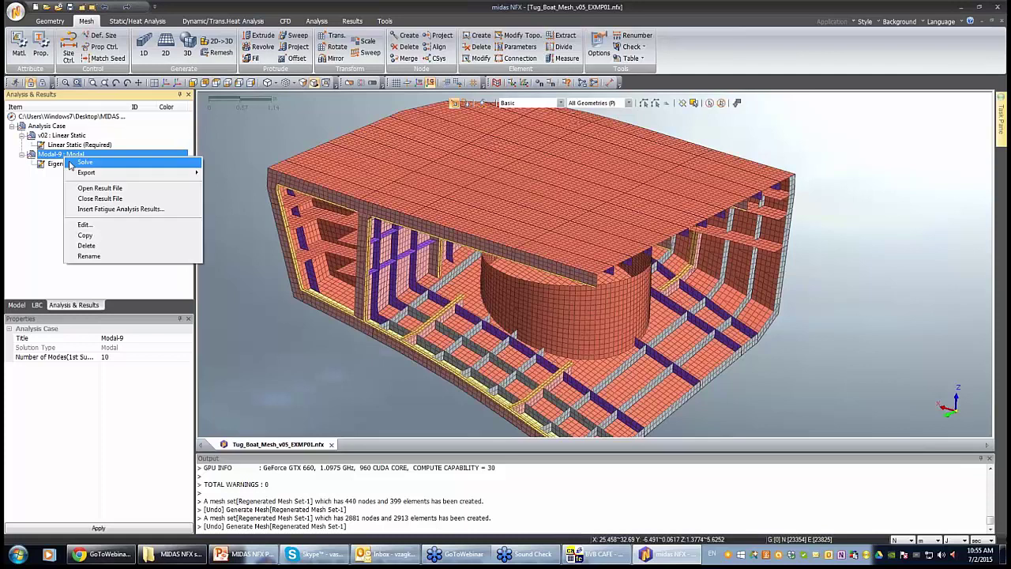
click(88, 188)
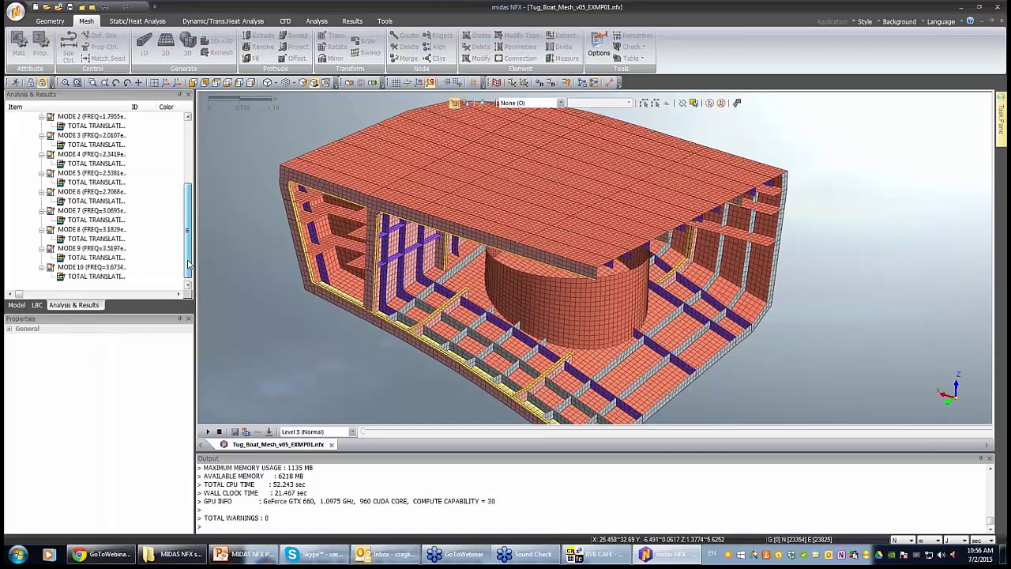
Display the total translation contours for modes 1, 2, 9 and 10.
drag(188, 265, 185, 234)
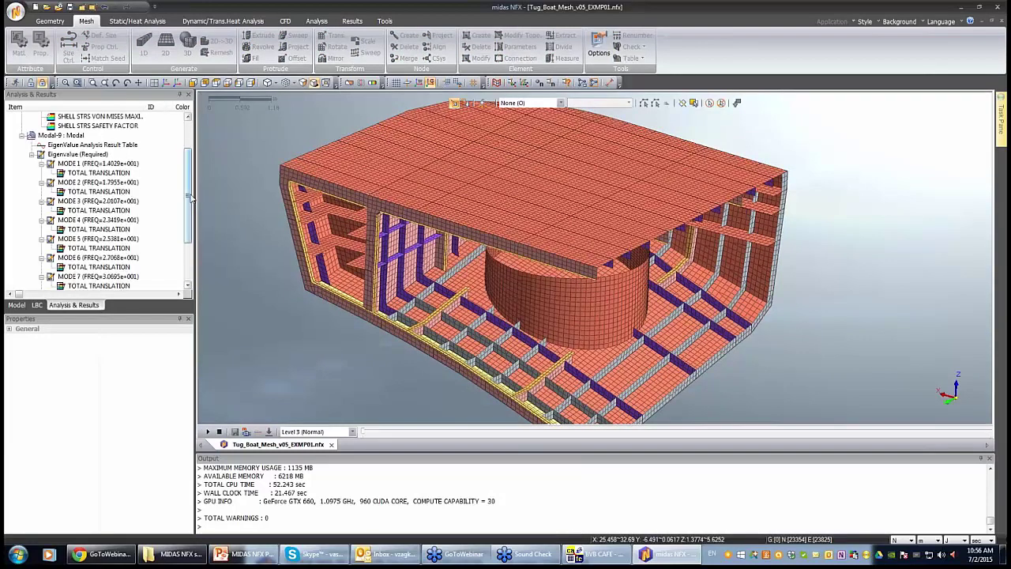
drag(191, 198, 190, 203)
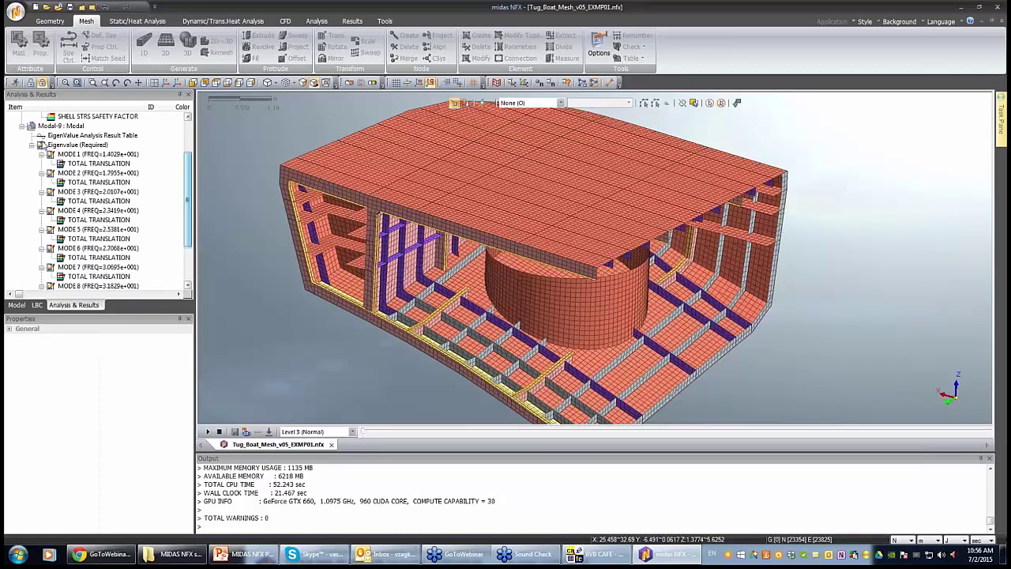
double_click(81, 163)
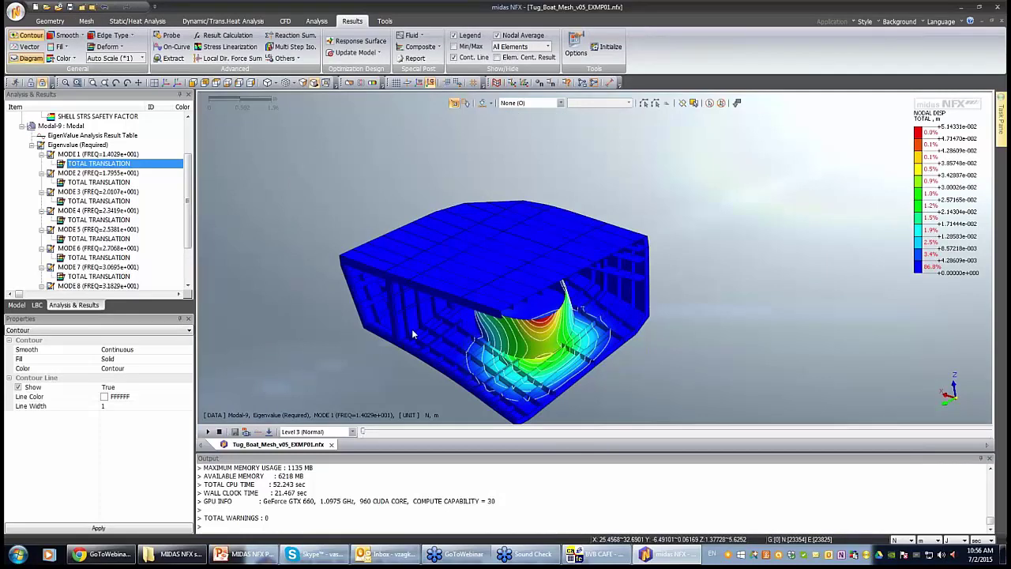
double_click(99, 181)
click(99, 257)
scroll(91, 263, down, 2)
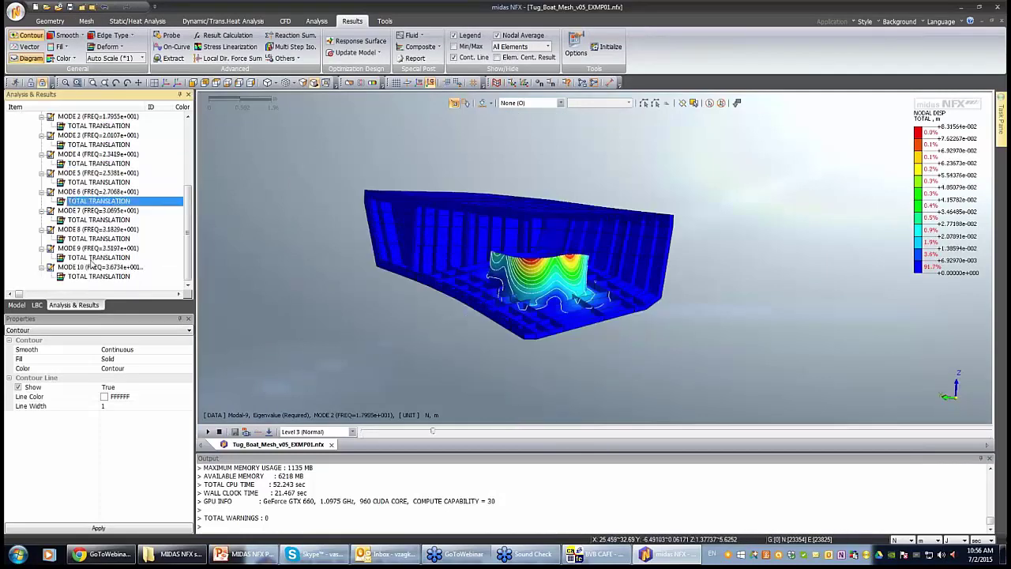
double_click(92, 259)
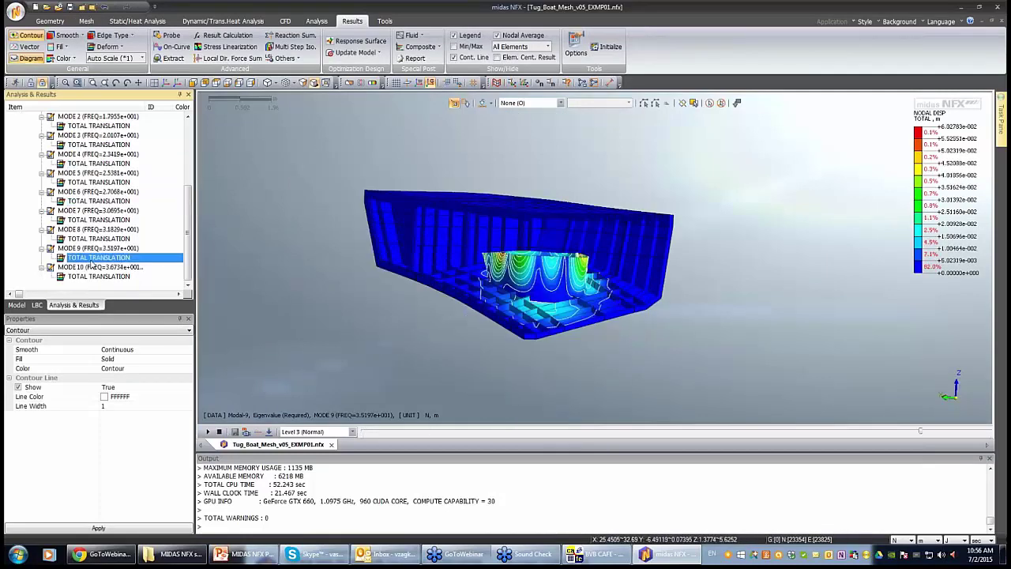
double_click(99, 276)
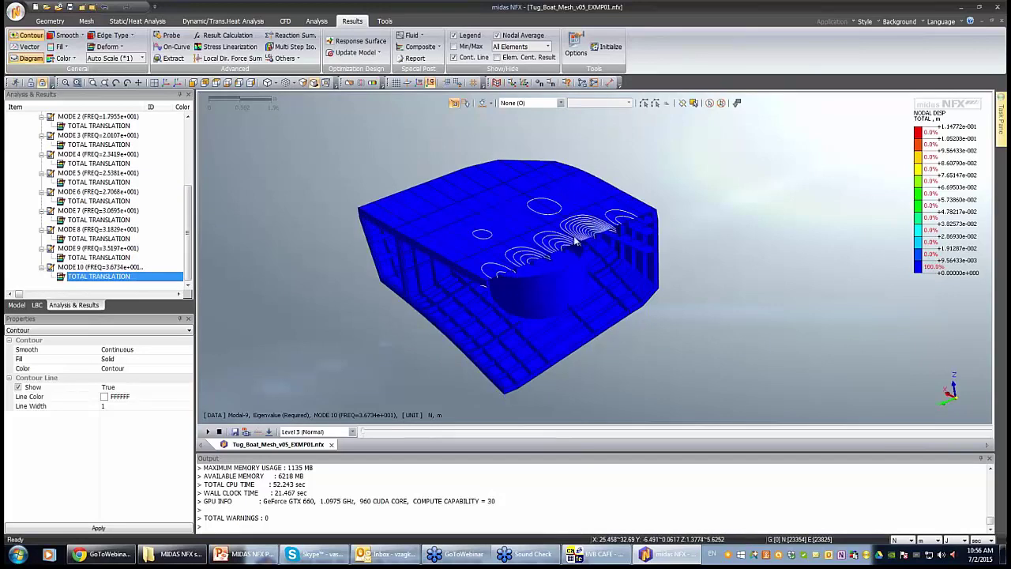
Orbit and zoom the mode 10 contour, then restore the window to a smaller size.
middle_drag(431, 351, 542, 366)
scroll(542, 365, up, 2)
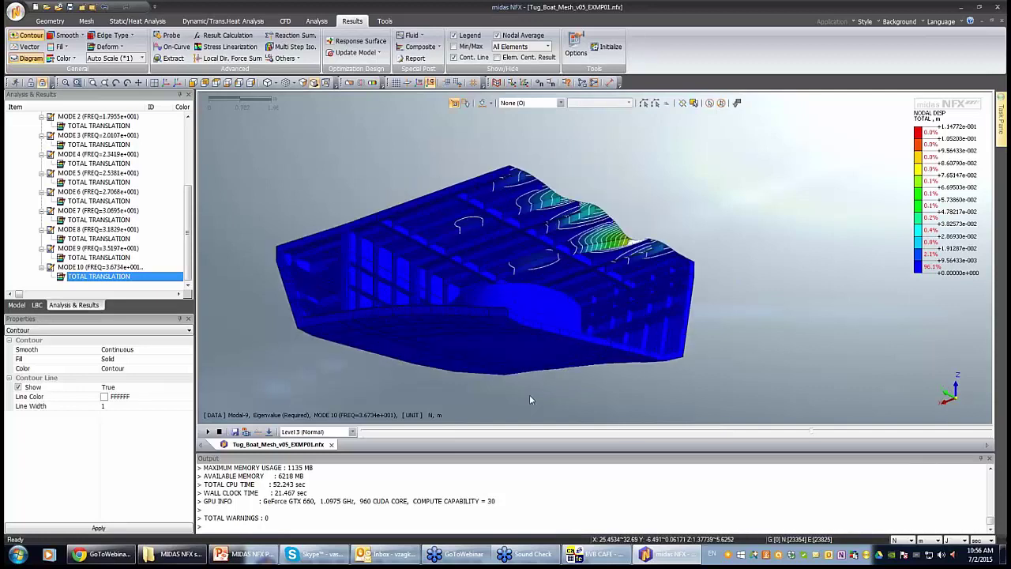
scroll(529, 399, up, 3)
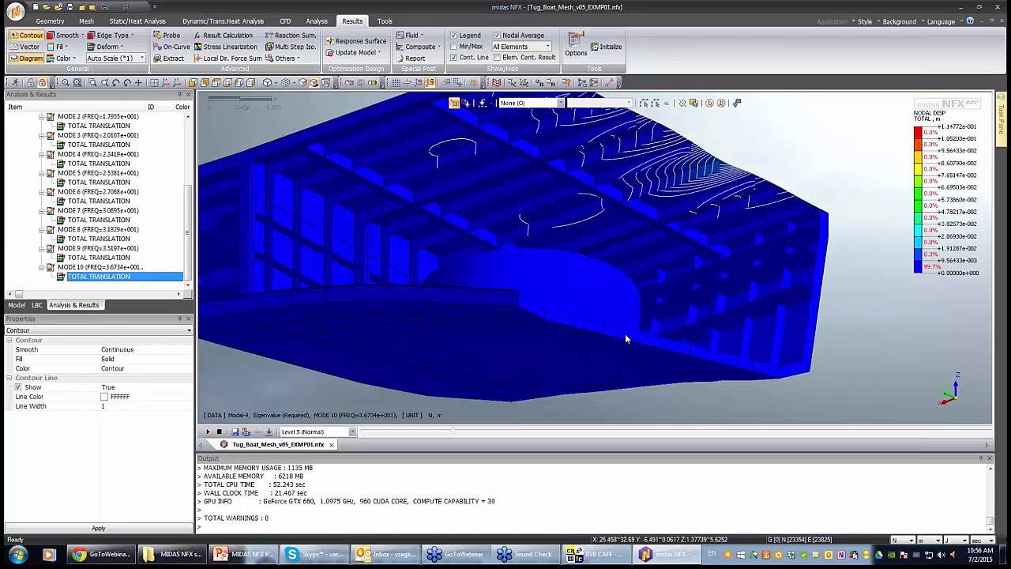
middle_drag(624, 338, 218, 434)
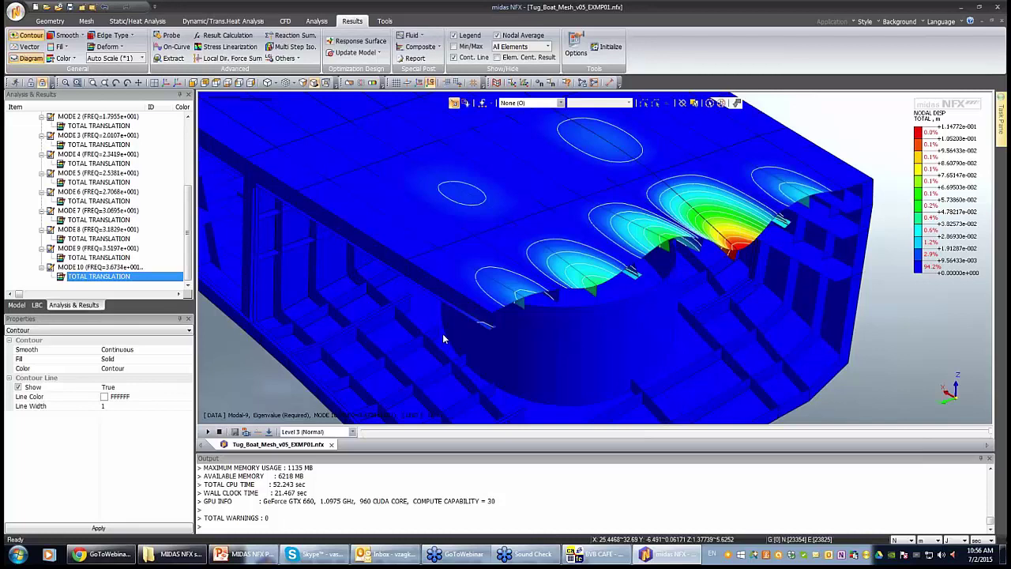
key(super+Down)
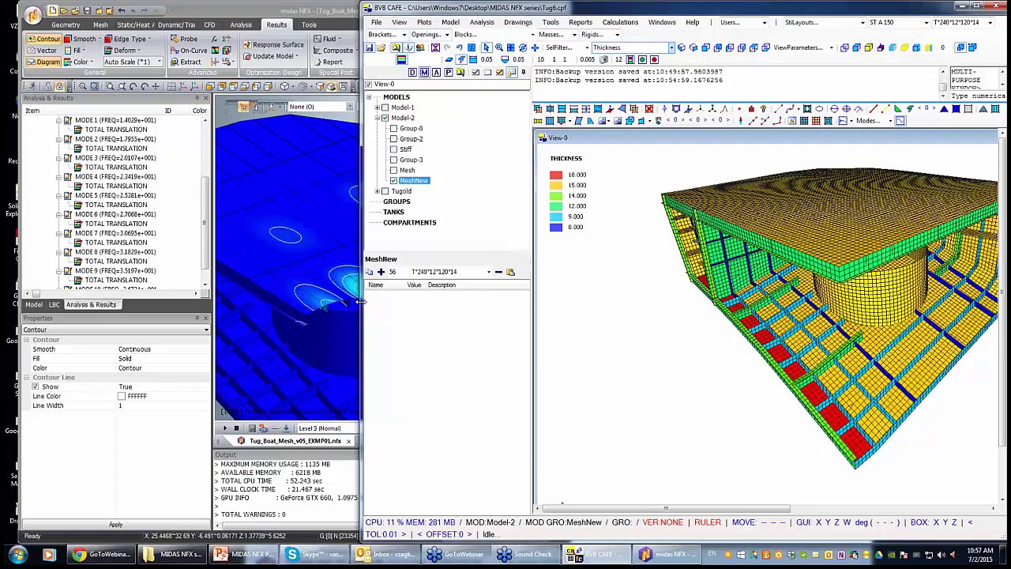
Resize BV8 CAFE alongside the mode-shape view and bring midas NFX to the front.
drag(361, 301, 505, 301)
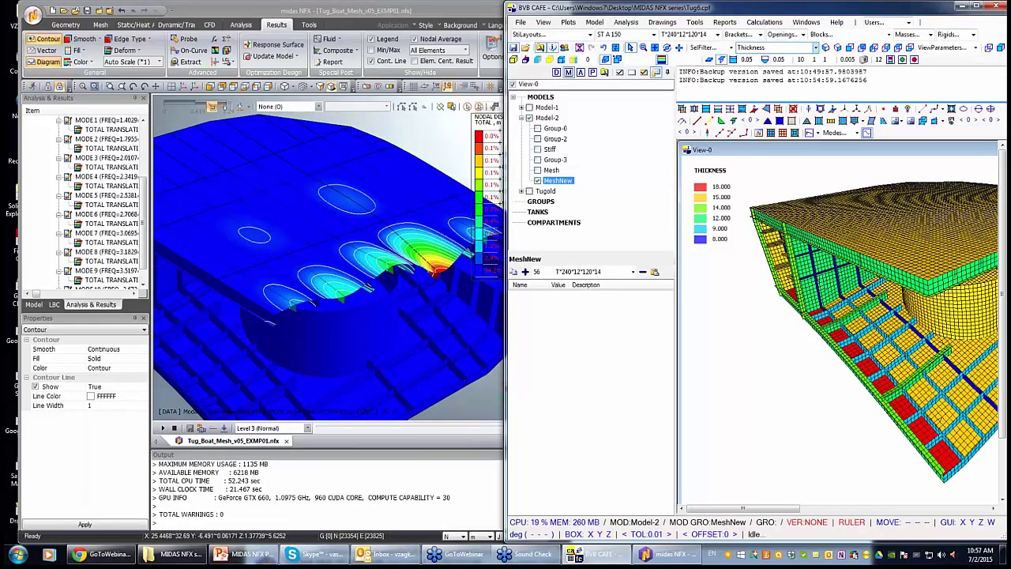
drag(505, 301, 473, 301)
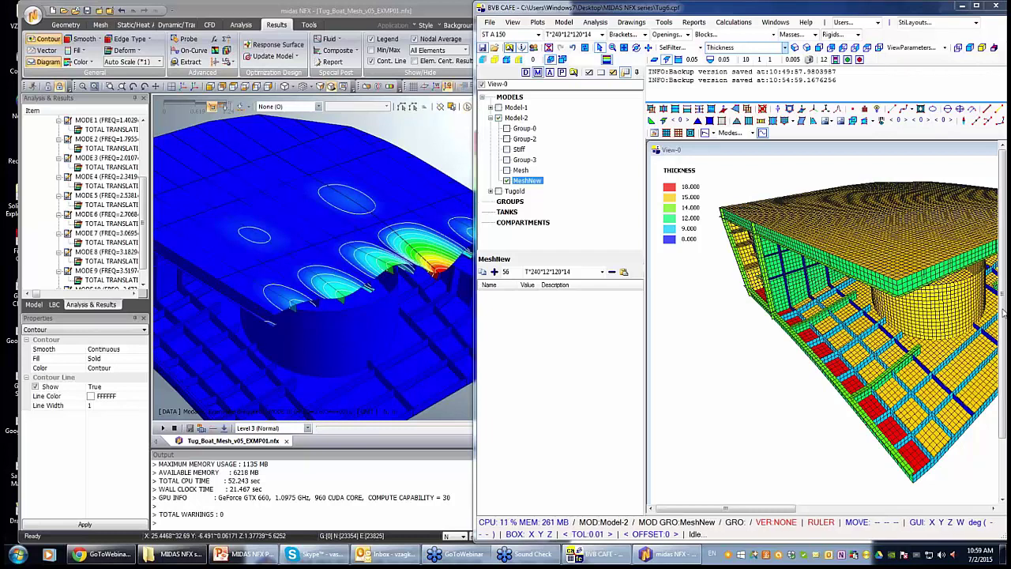
click(315, 28)
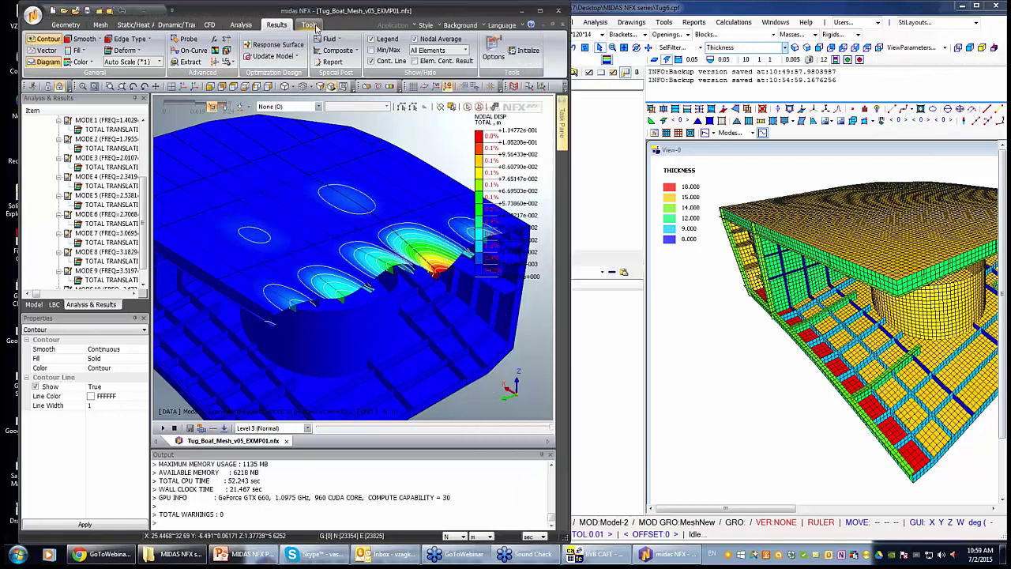
click(314, 26)
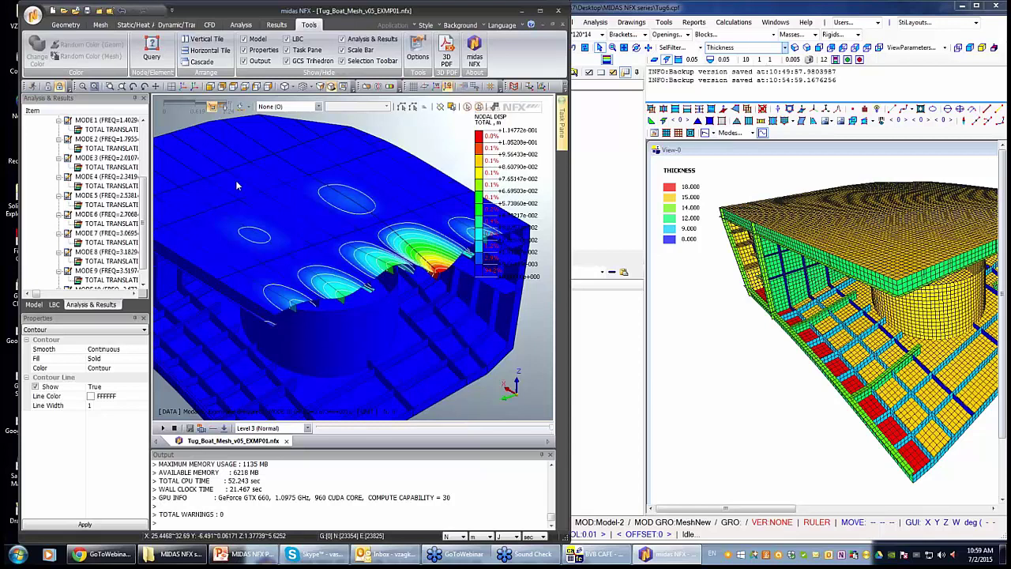
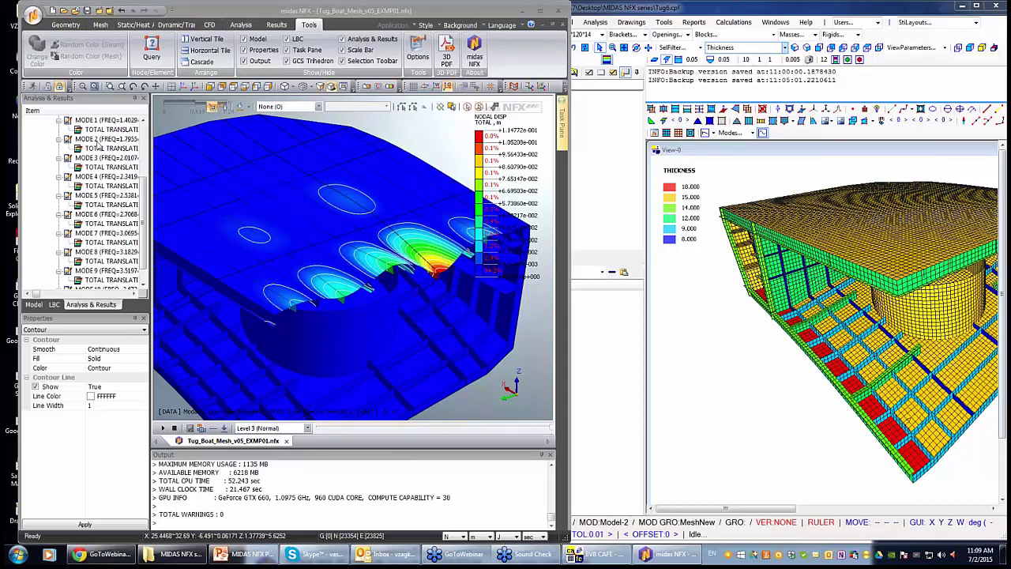
Return to modeling mode and close the displacement contour view to show the plain hull mesh.
click(48, 86)
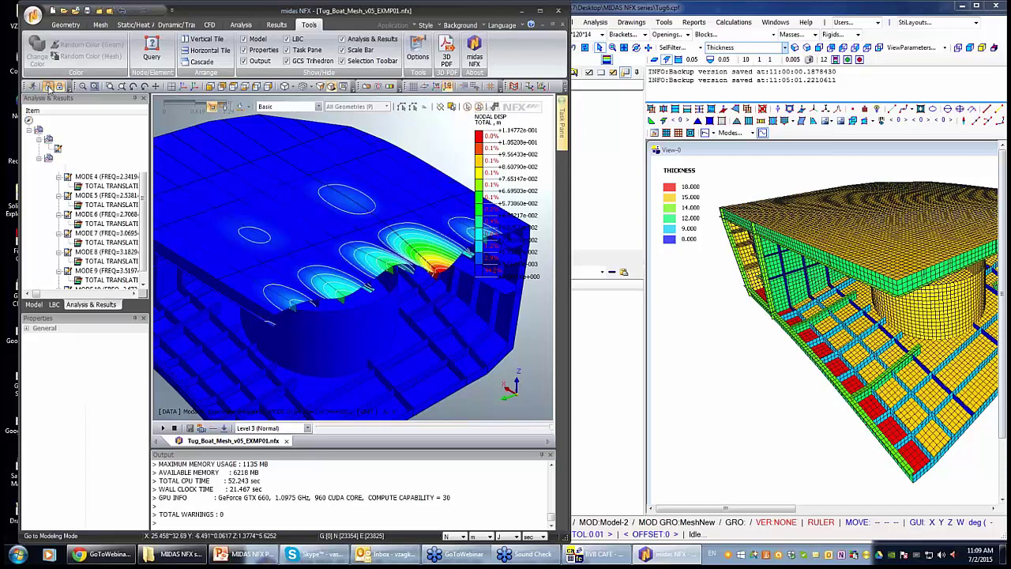
click(49, 86)
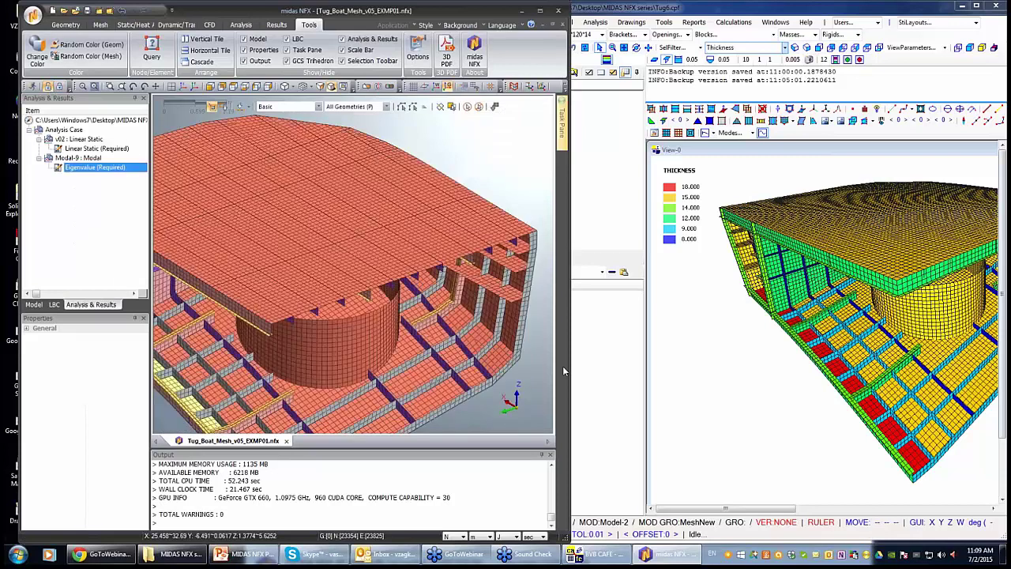
Orbit the tug boat hull mesh to a new viewing angle.
middle_drag(548, 359, 496, 304)
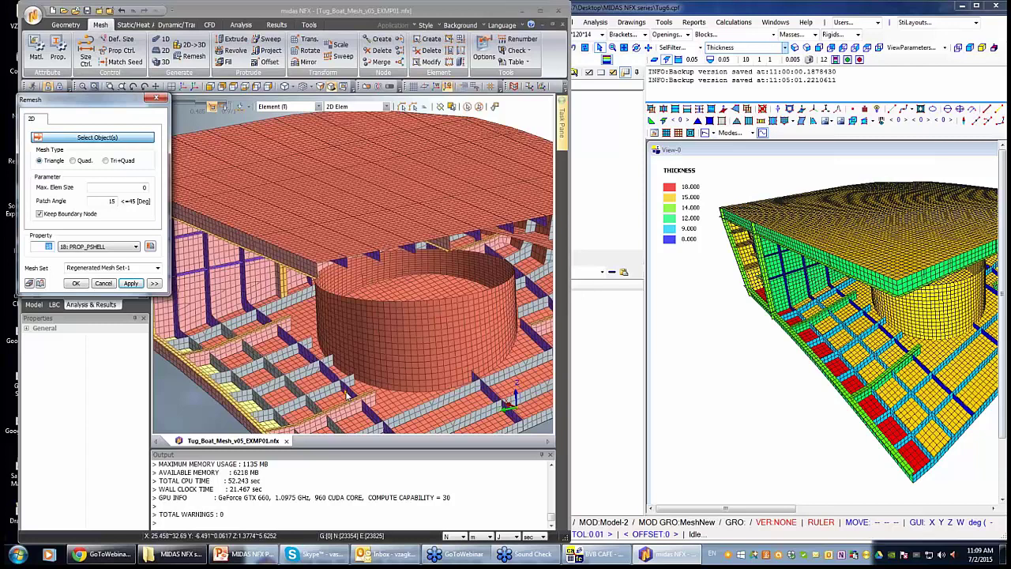
Remesh the 248-element patch beside the cylinder with 0.01 max size Tri+Quad elements.
click(345, 394)
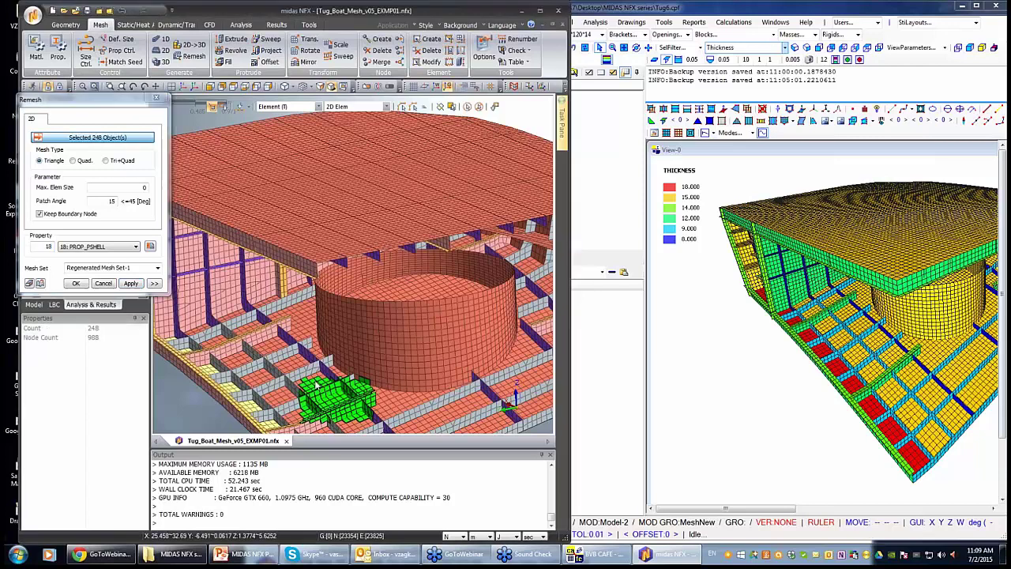
click(143, 187)
text(0.01)
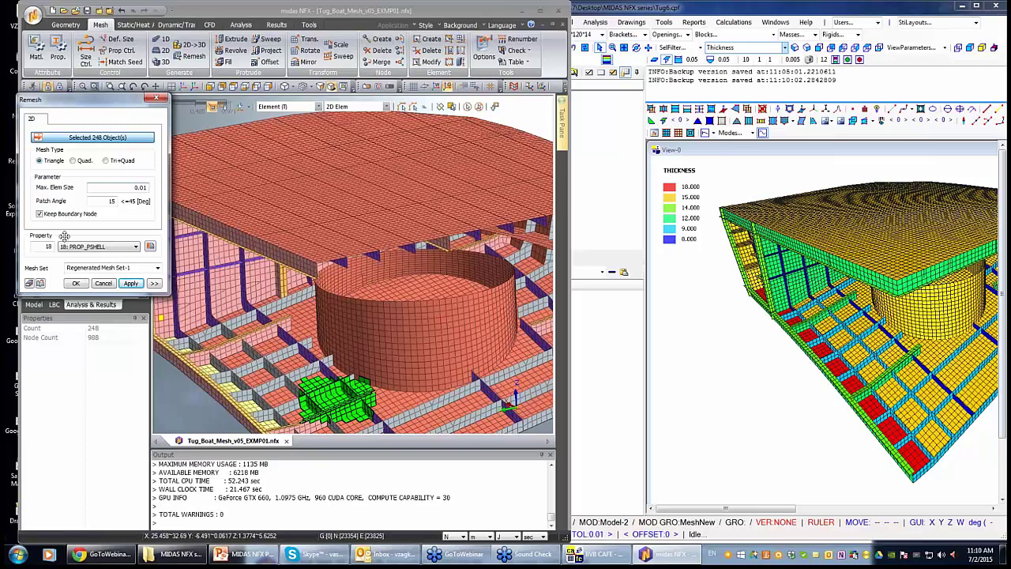
click(74, 161)
click(107, 161)
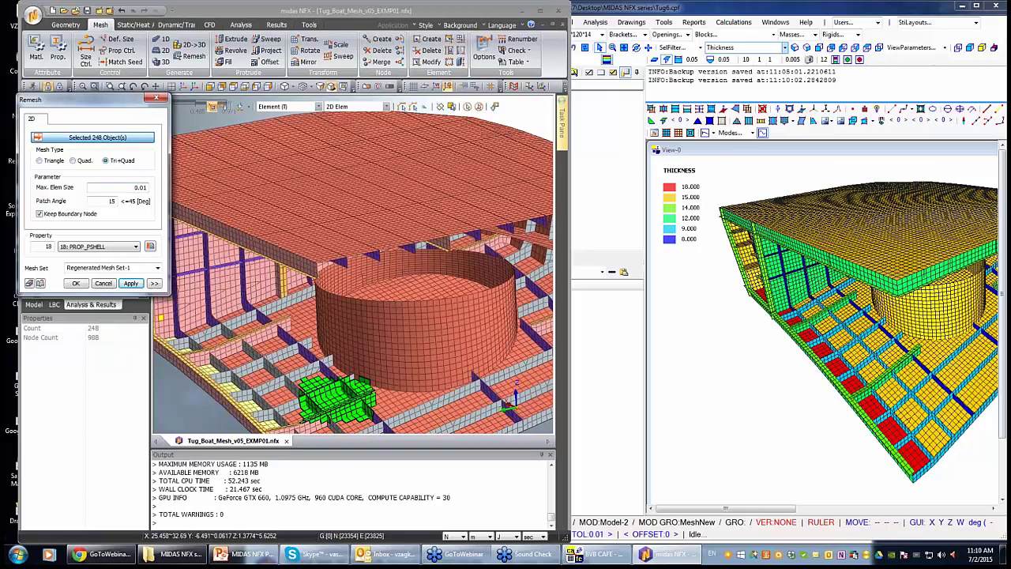
click(131, 283)
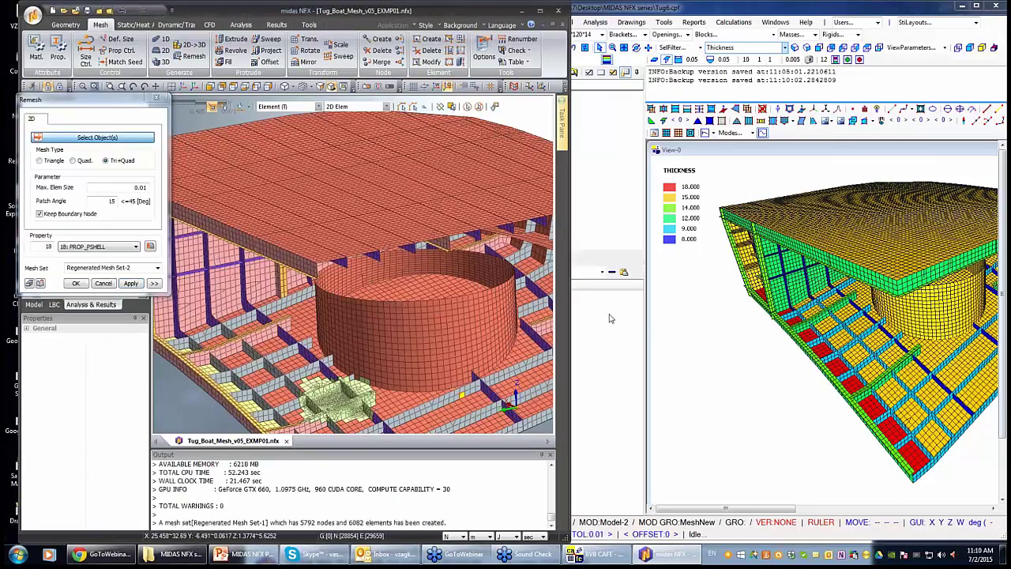
Maximize the window and orbit around the fine remeshed patch by the cylinder wall.
click(539, 11)
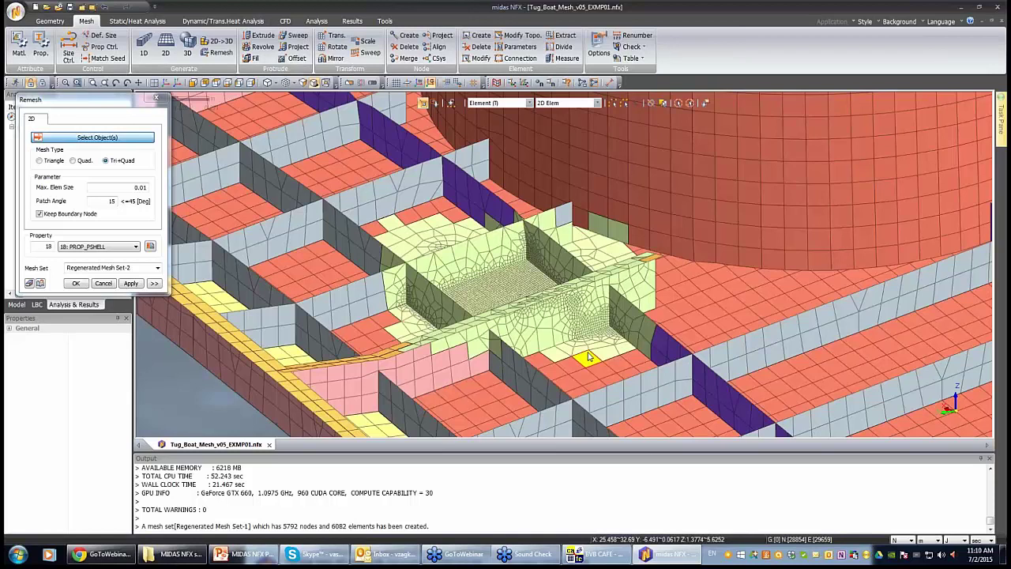
middle_drag(587, 357, 557, 278)
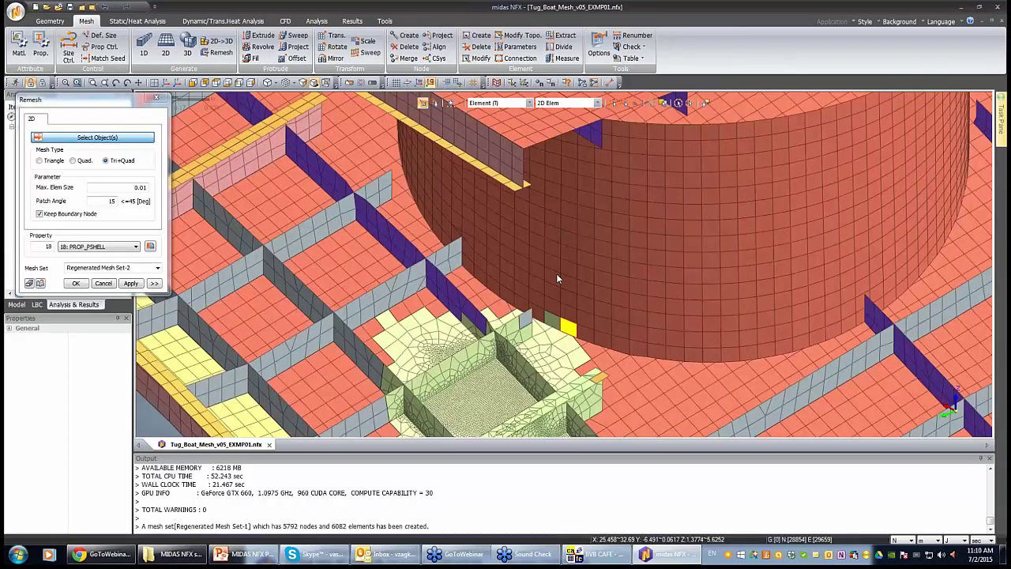
middle_drag(556, 277, 587, 357)
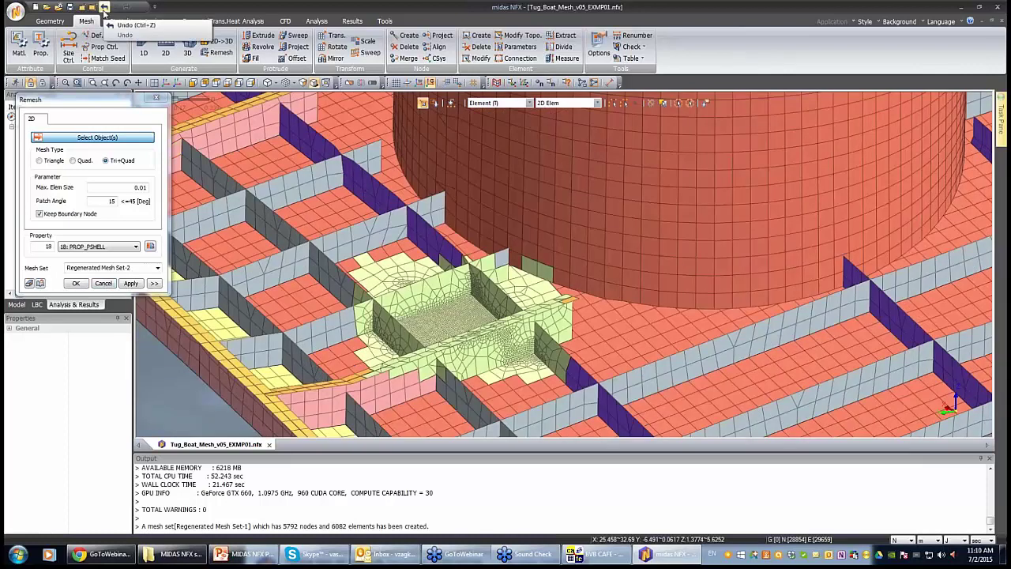
Undo Generate Mesh, removing Regenerated Mesh Set-1 and restoring the coarse mesh.
click(104, 7)
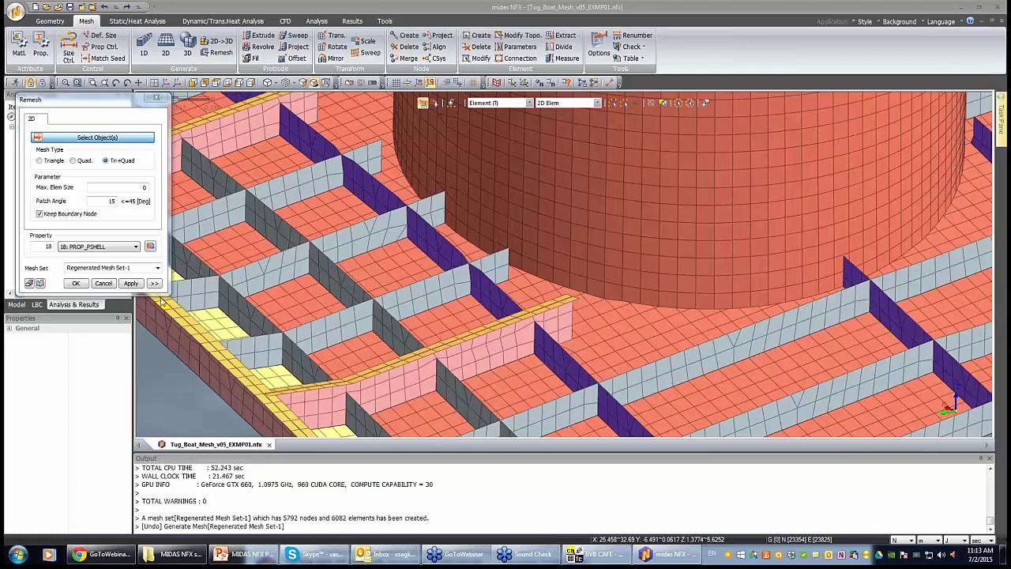
Cancel the Remesh dialog and zoom out to show the whole hull.
click(103, 284)
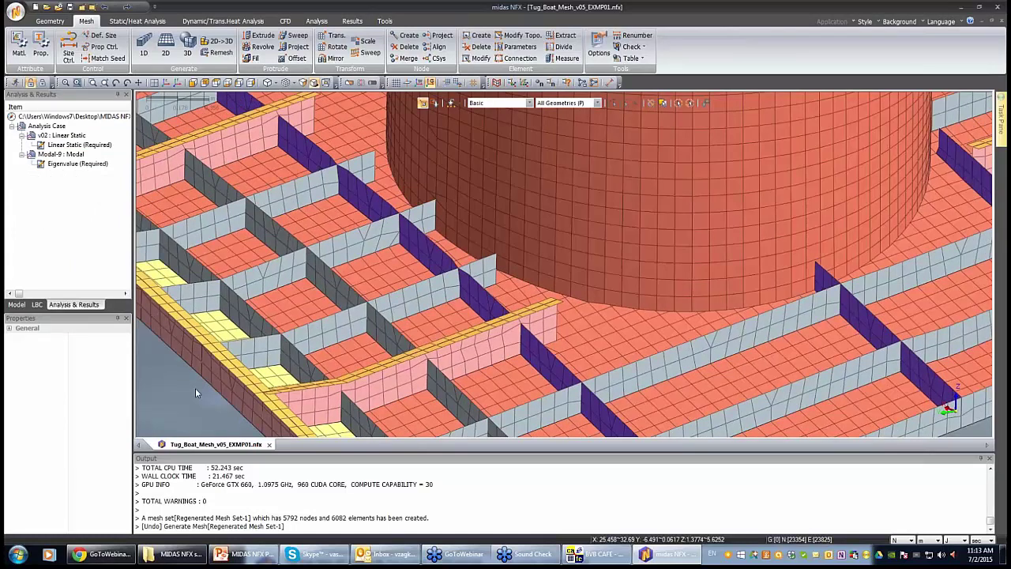
scroll(379, 351, down, 5)
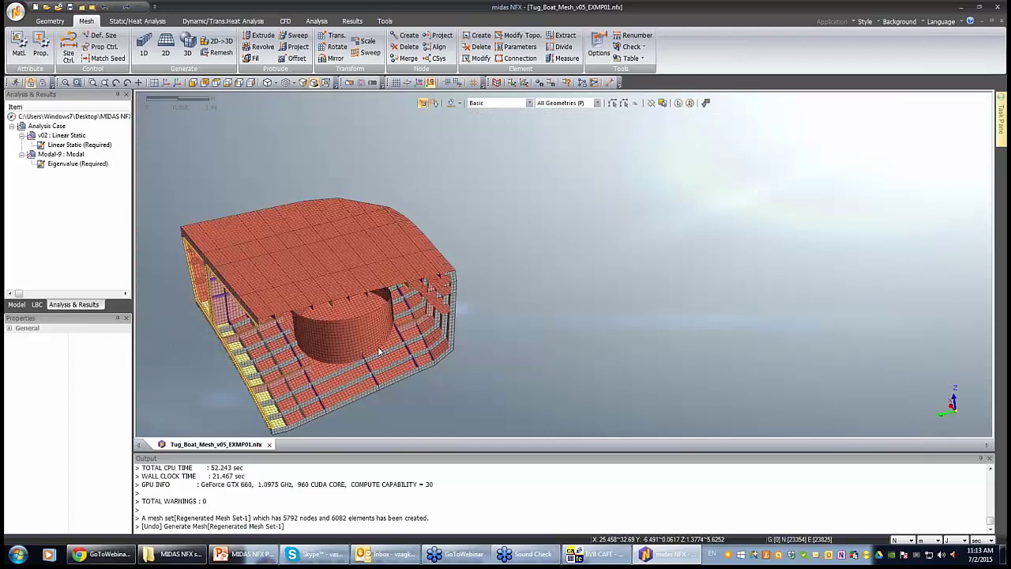